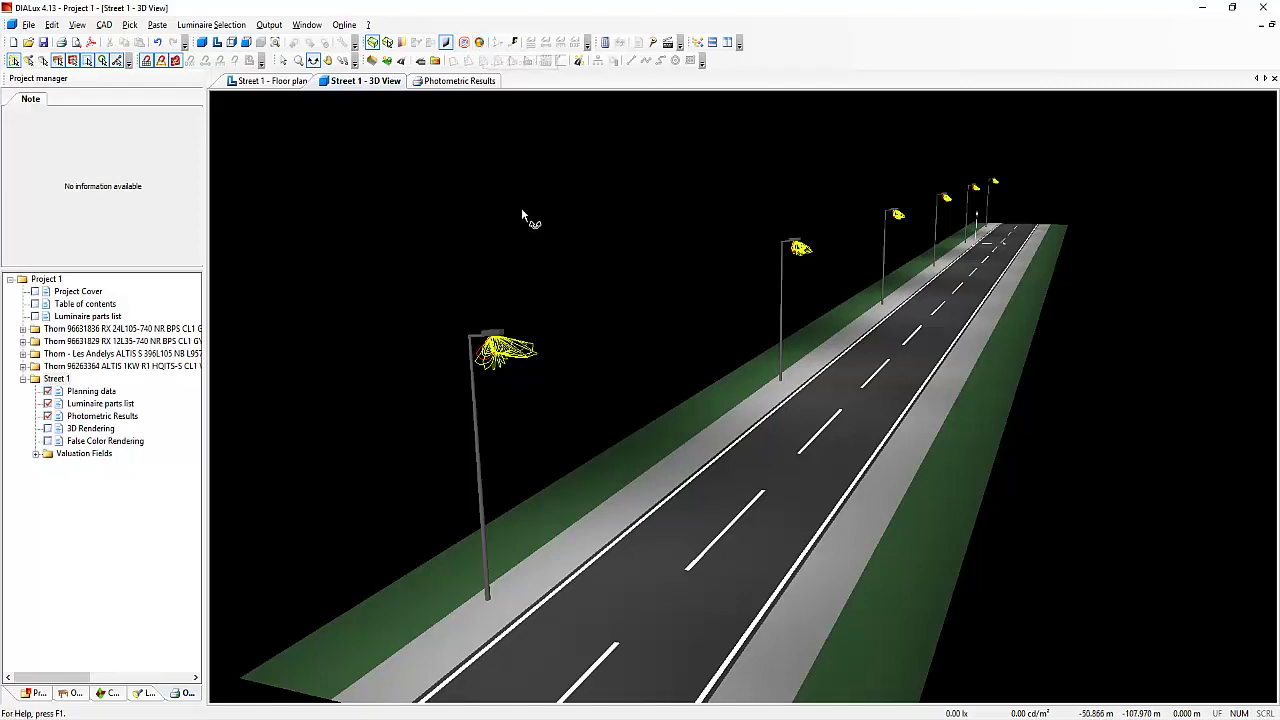
Orbit the DIALux 4.13 3D street view slightly to one side
drag(521, 207, 563, 210)
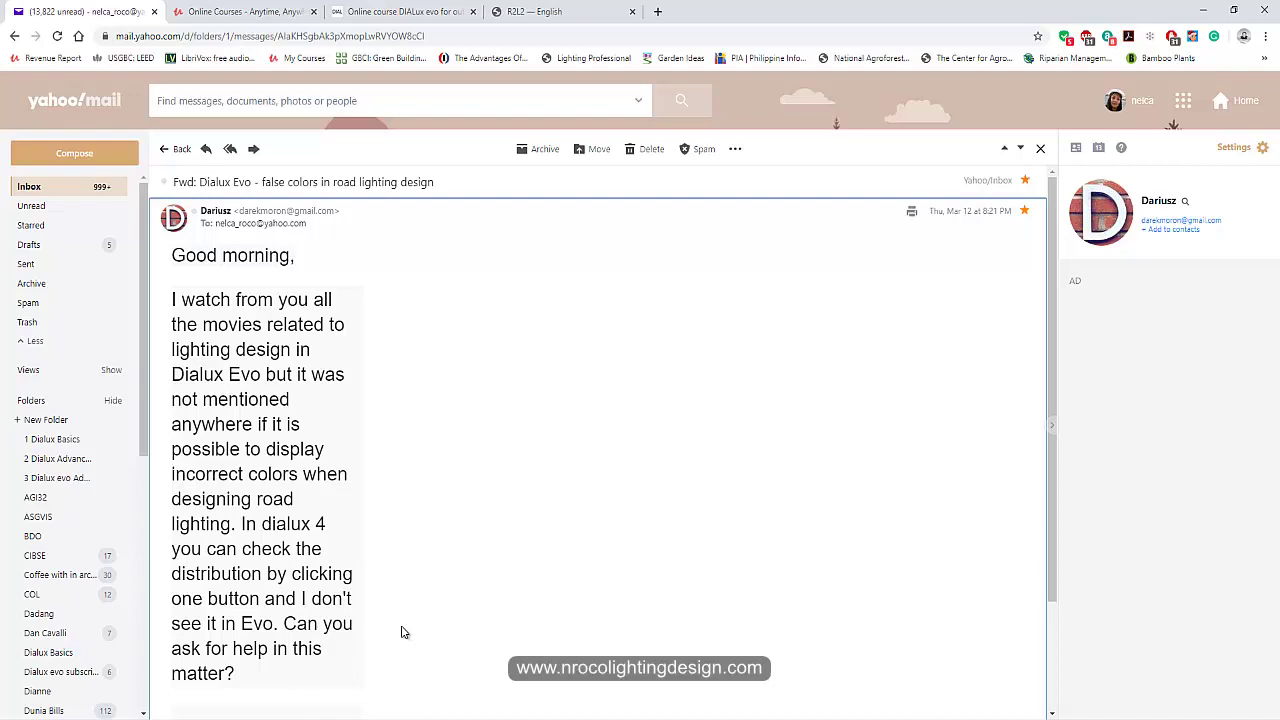
scroll(400, 630, down, 1)
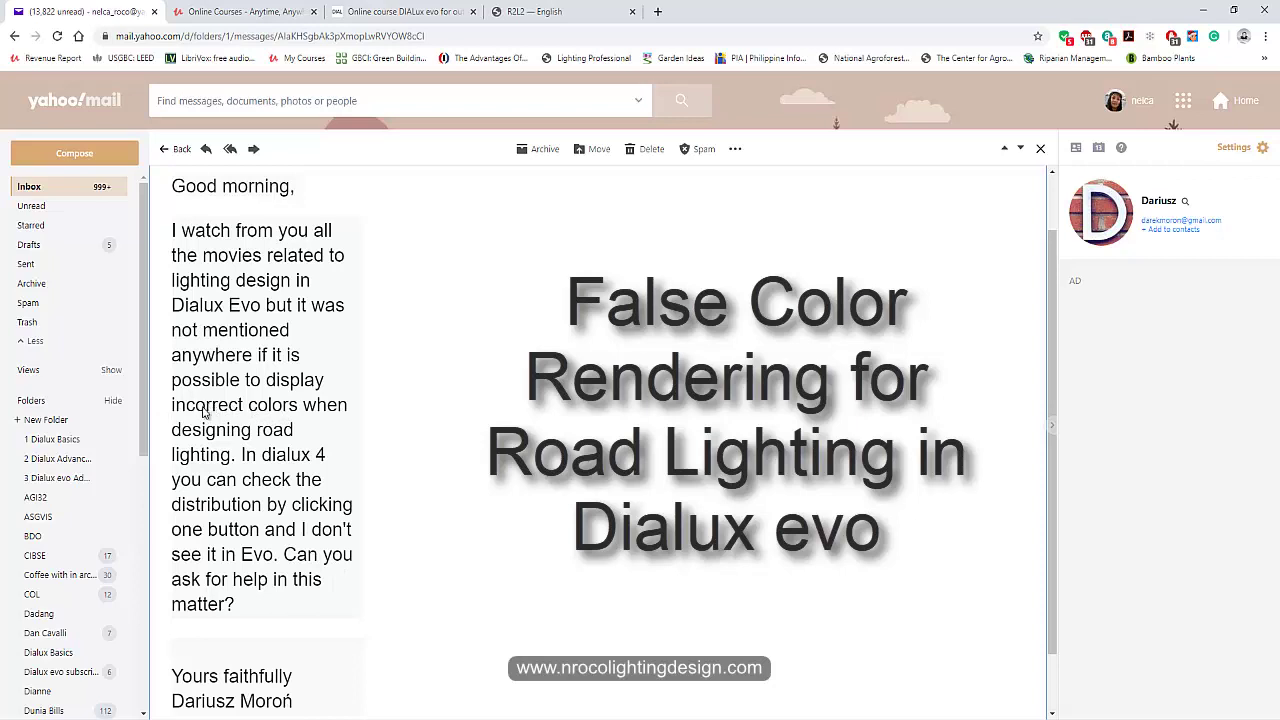
drag(203, 410, 294, 428)
click(263, 510)
scroll(280, 565, up, 1)
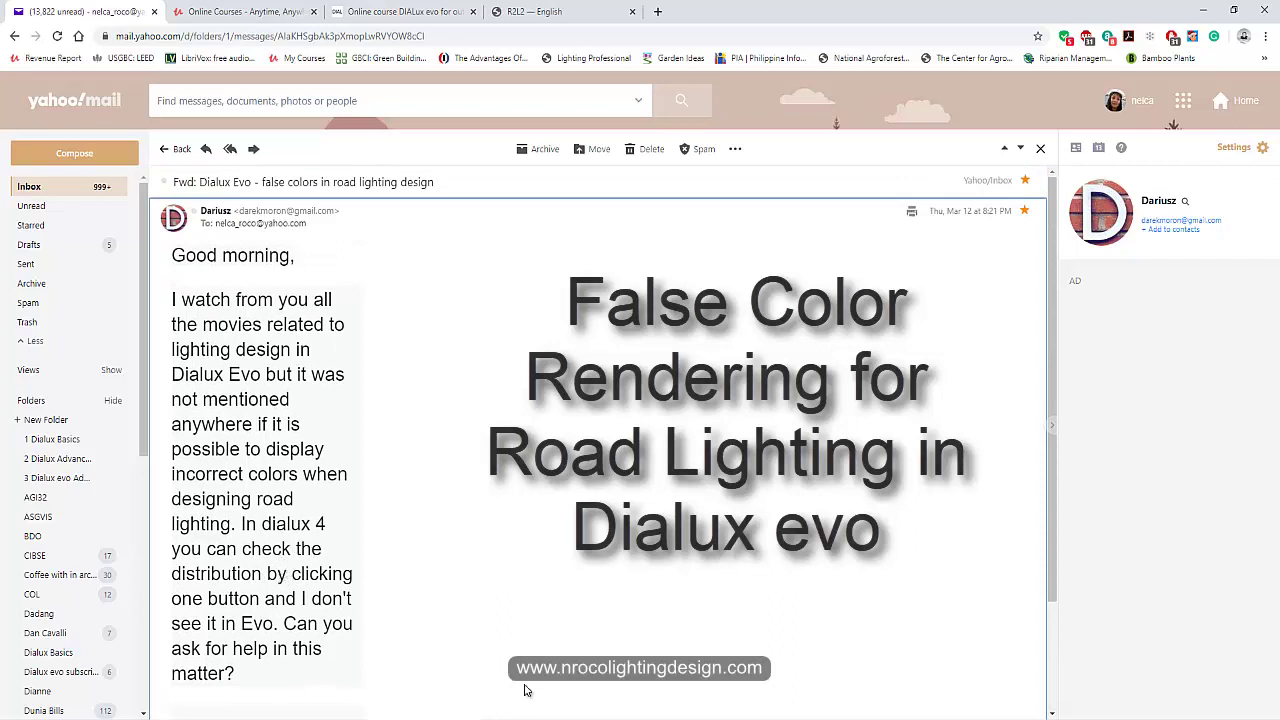
mouse_move(570, 719)
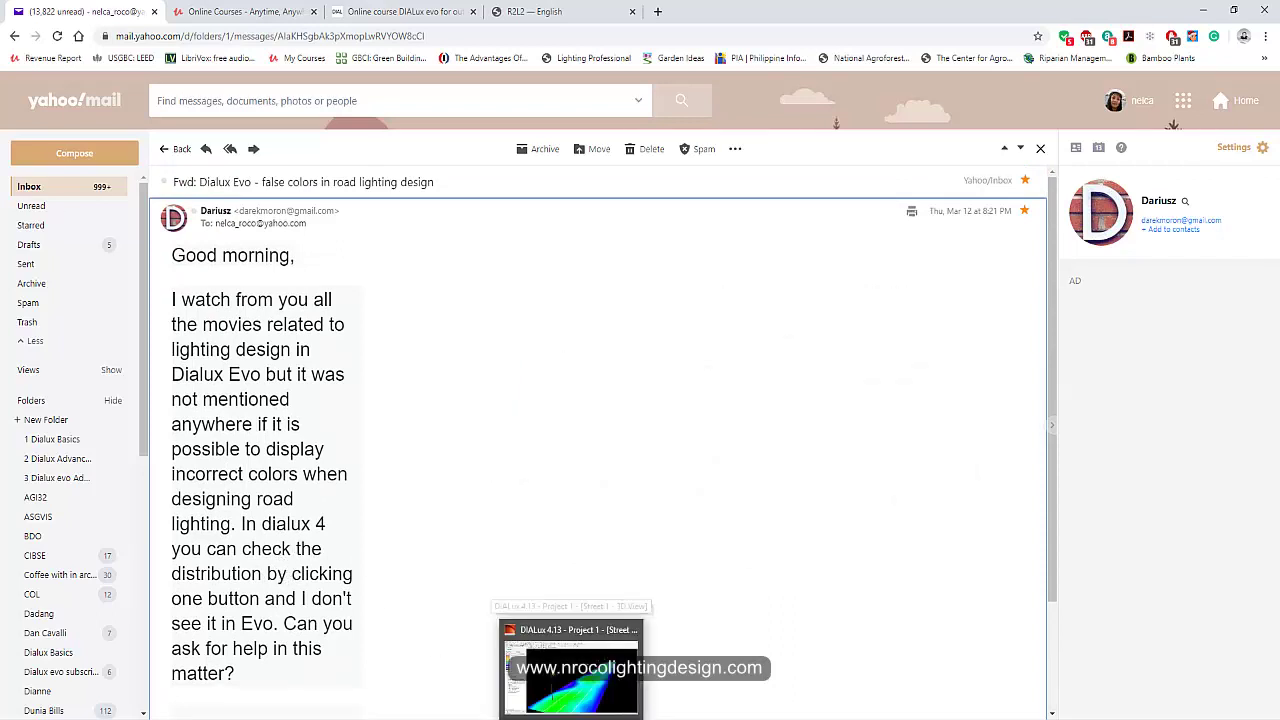
Bring back the DIALux 4.13 3D view, switch to normal shading and orbit the road
click(570, 665)
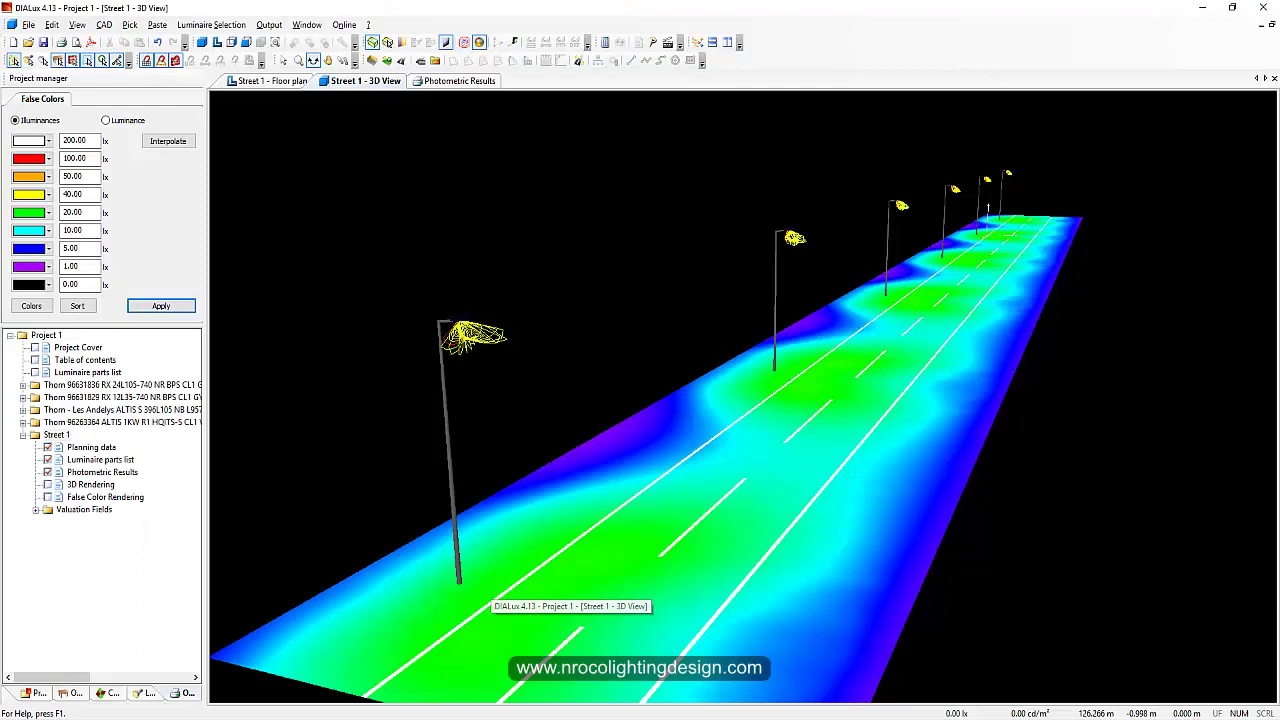
mouse_move(528, 286)
mouse_down()
mouse_move(374, 177)
mouse_move(582, 346)
mouse_move(580, 236)
mouse_up()
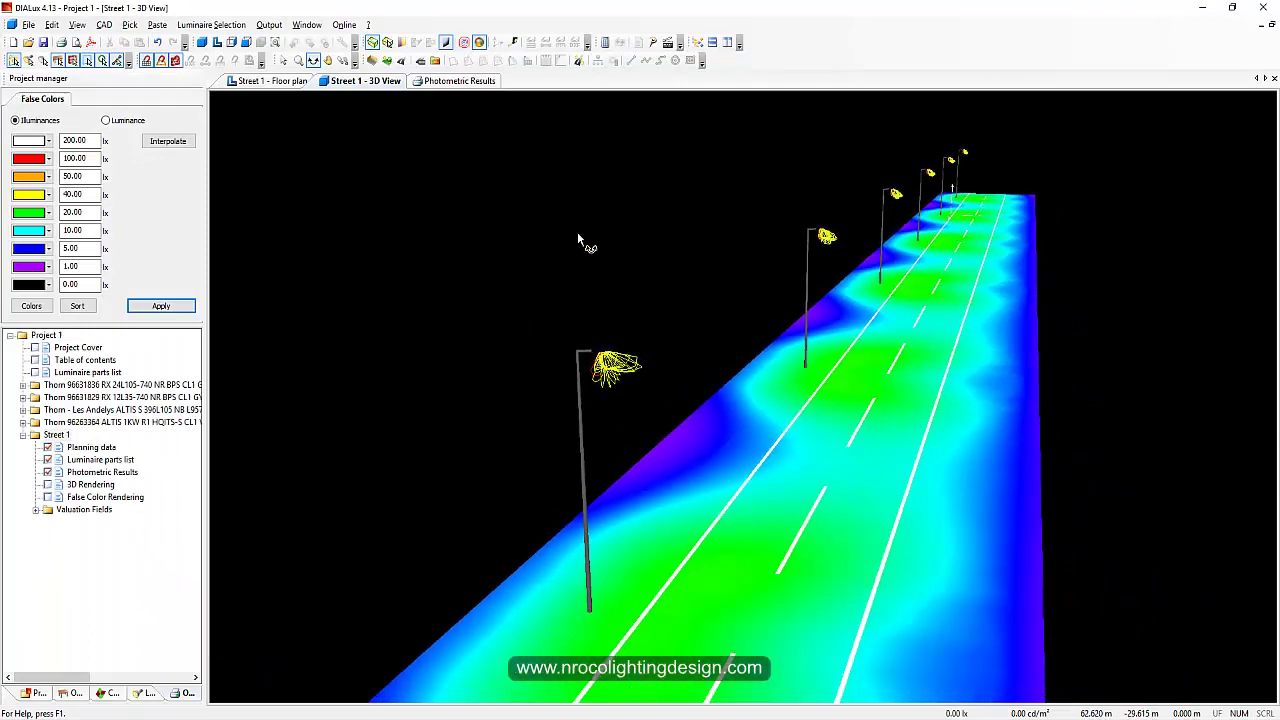
click(479, 42)
drag(593, 324, 558, 314)
mouse_move(644, 310)
mouse_down()
mouse_move(668, 305)
mouse_move(651, 323)
mouse_up()
drag(873, 437, 488, 107)
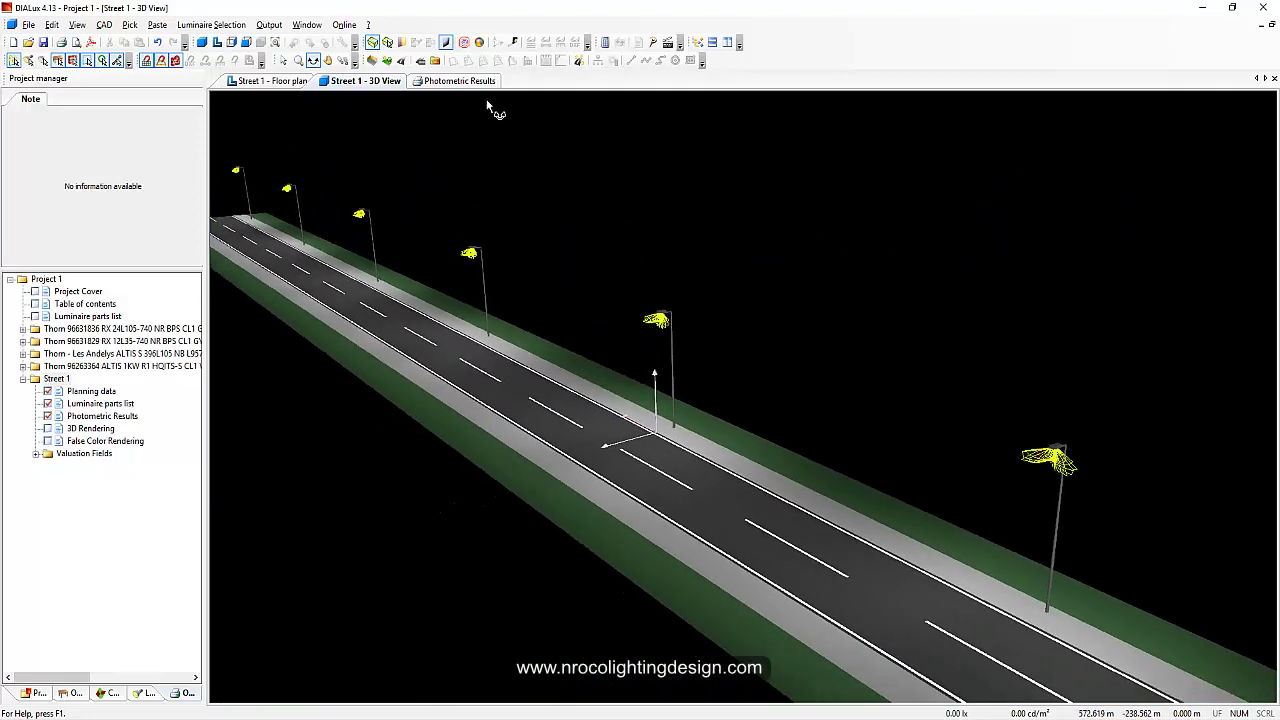
Turn on the 0–200 lx false-colour shading again, orbit and zoom, then select Street 1
click(480, 44)
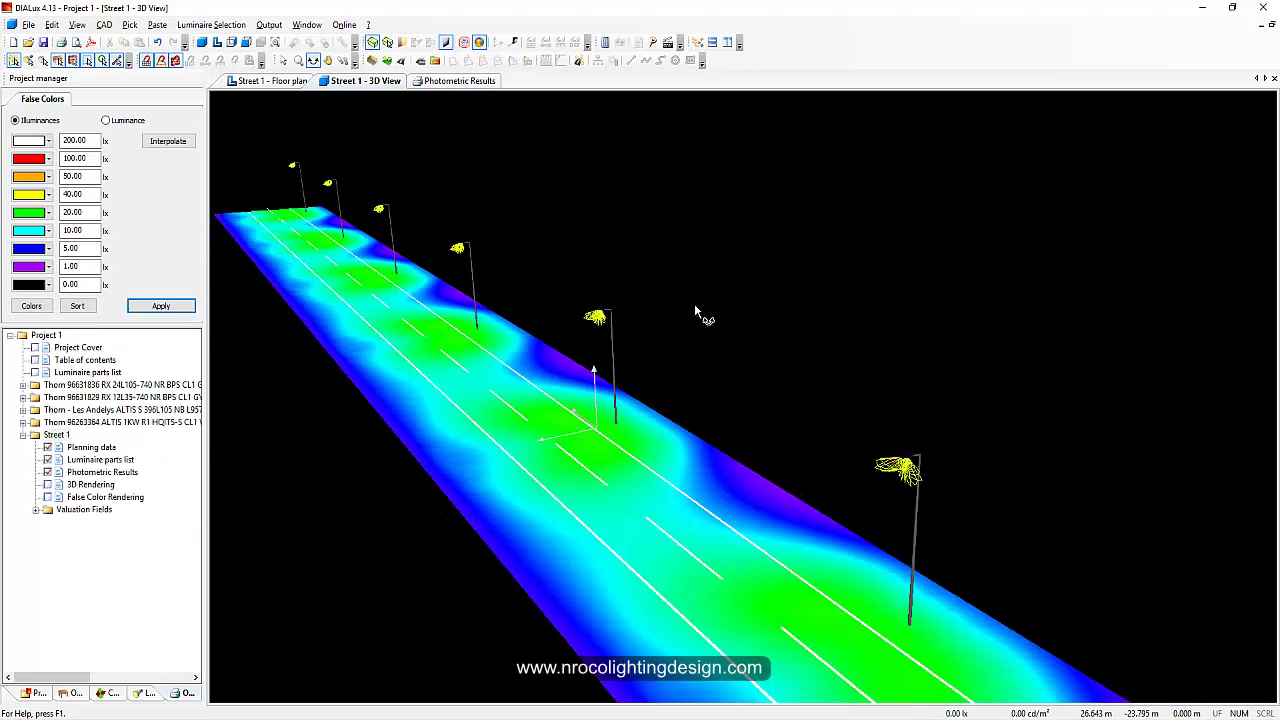
drag(694, 303, 650, 282)
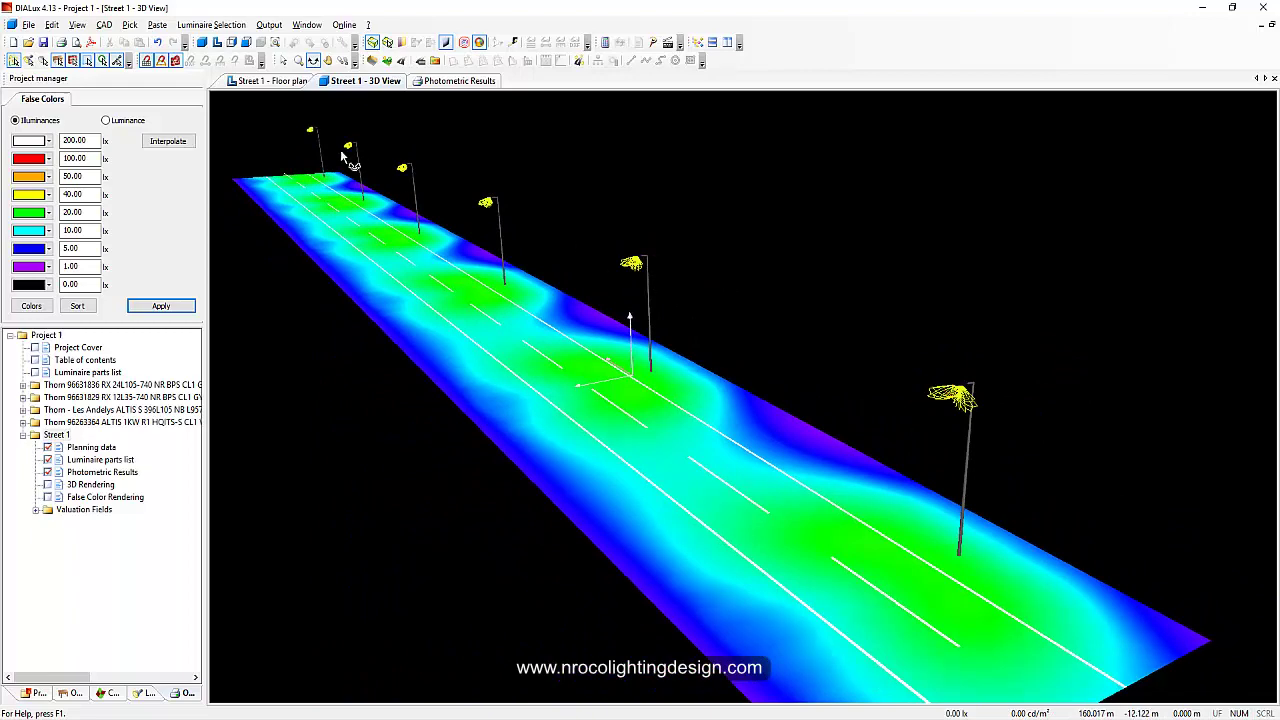
scroll(372, 198, up, 1)
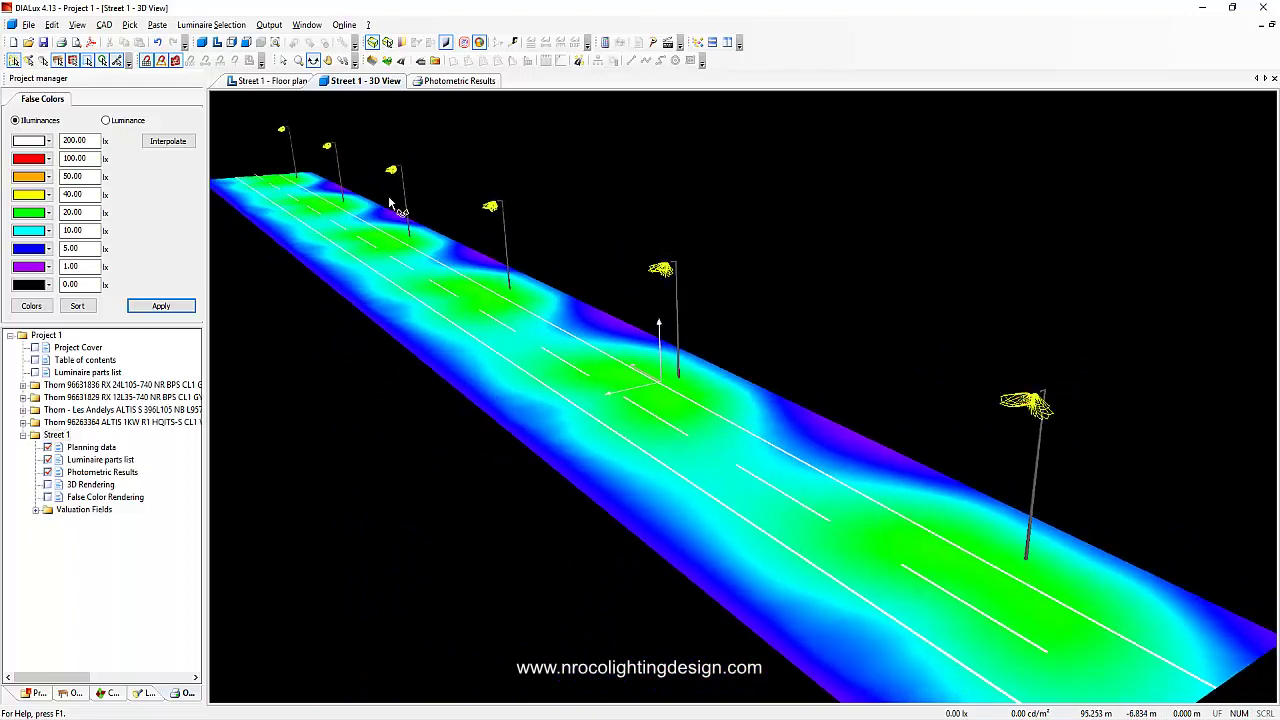
scroll(482, 214, down, 2)
scroll(482, 206, down, 1)
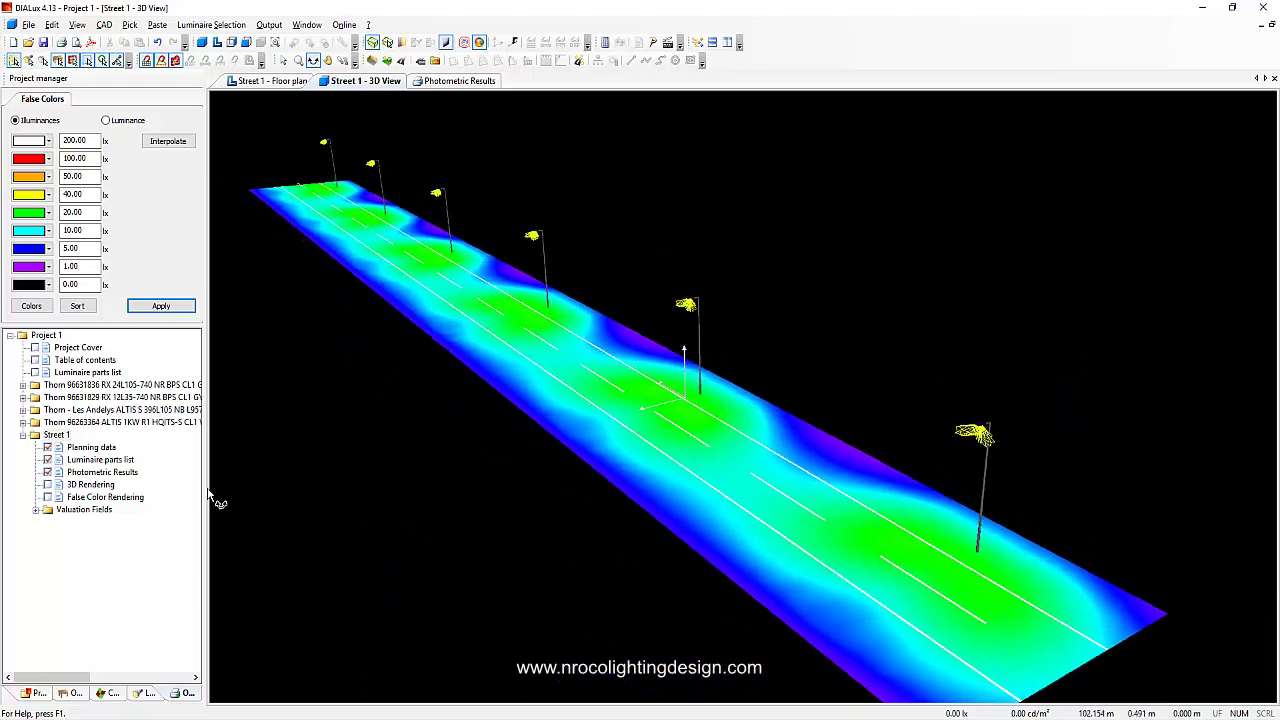
click(122, 612)
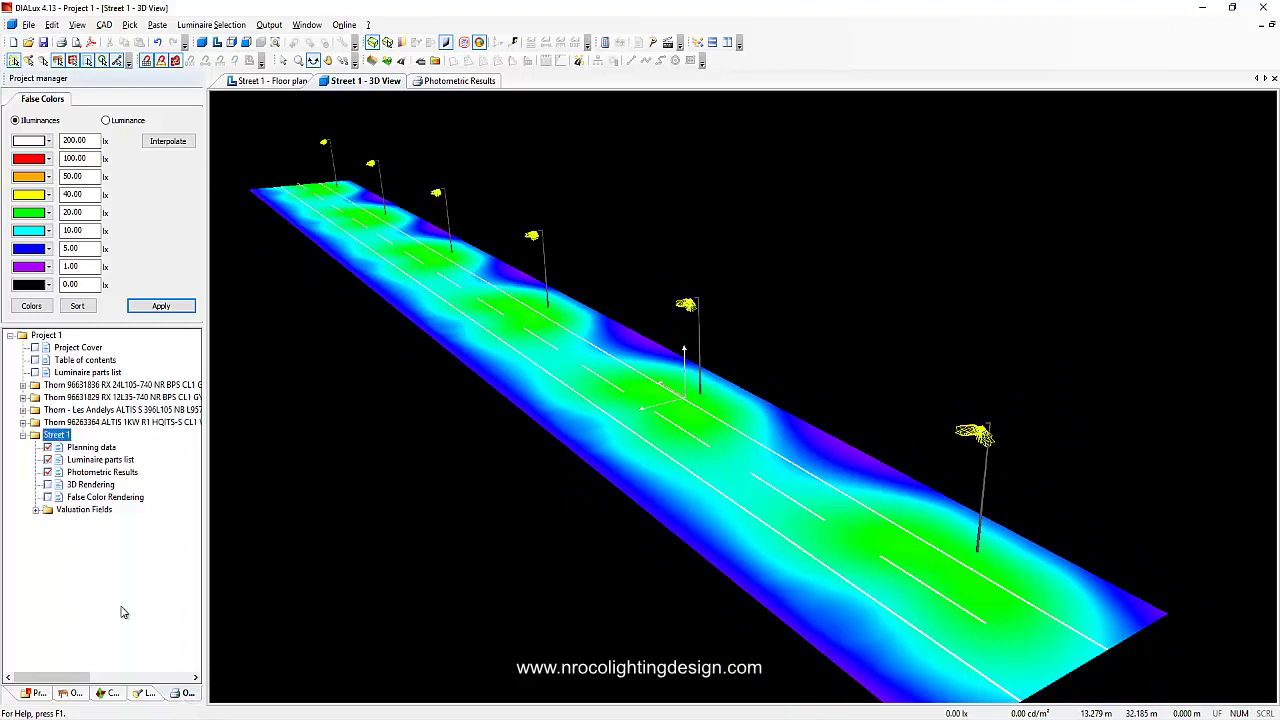
Tick 3D Rendering and False Color Rendering under Street 1 in the project tree
click(48, 485)
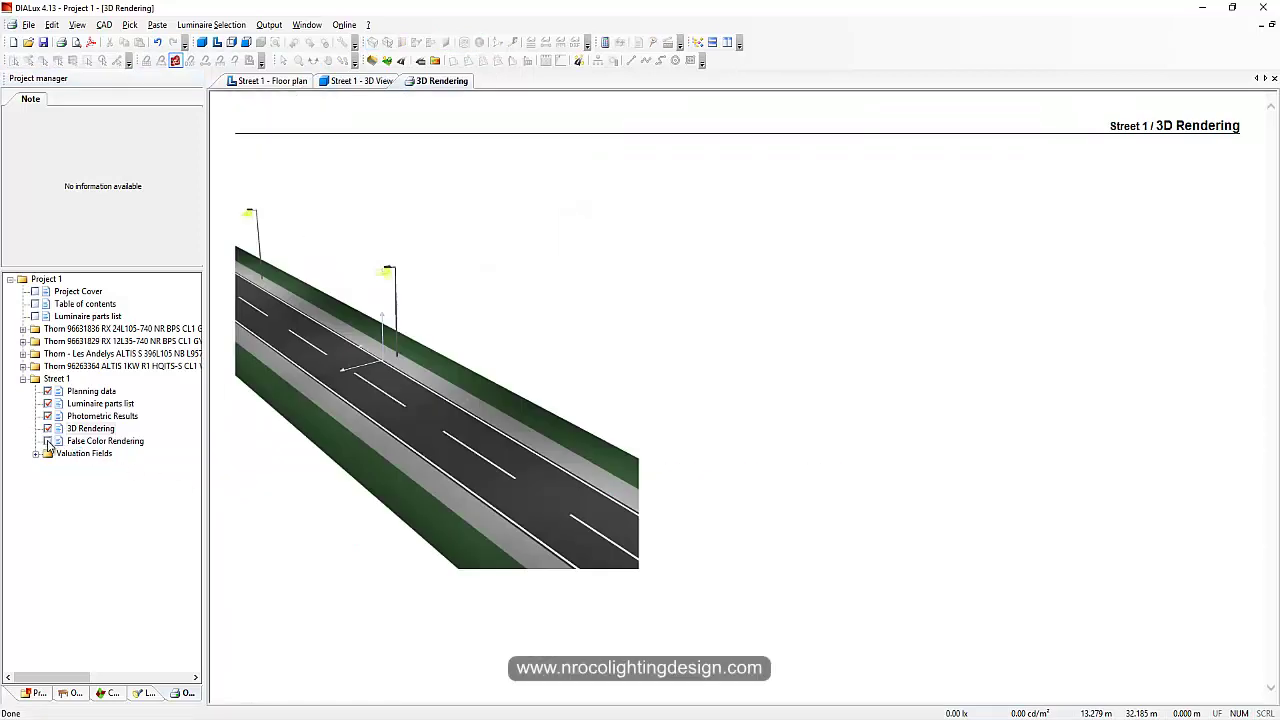
click(47, 442)
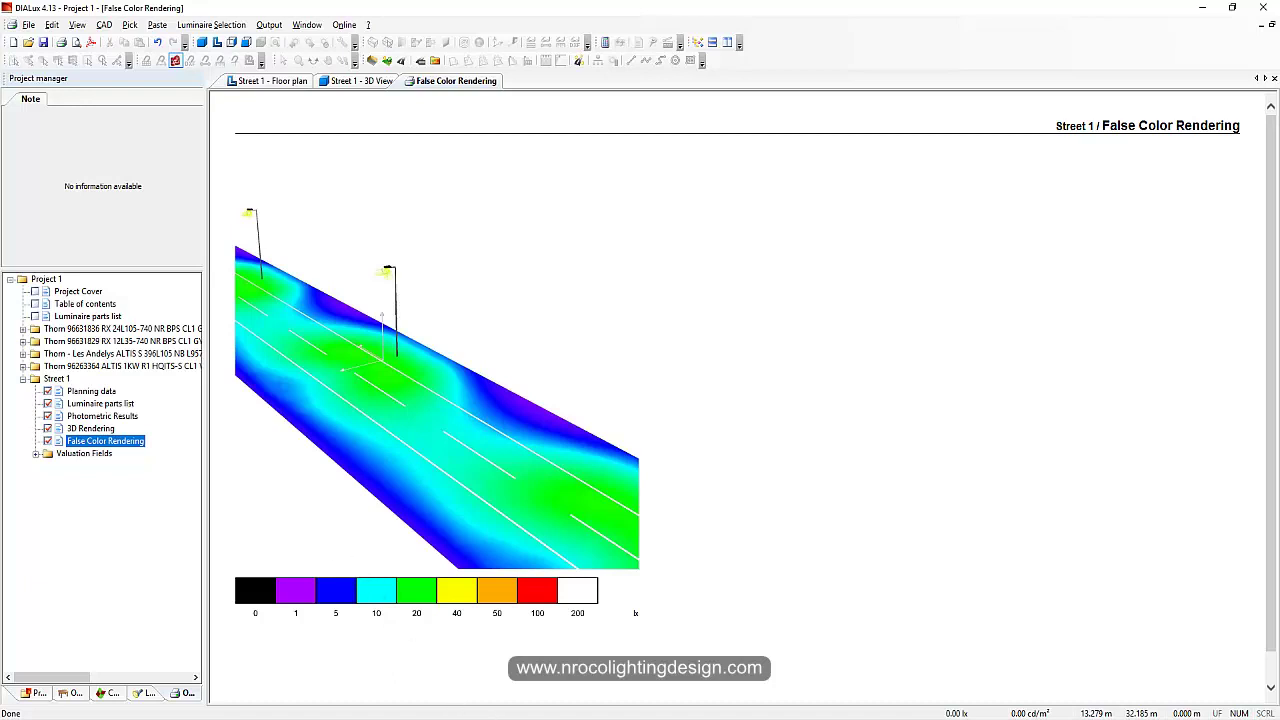
Switch to DIALux evo, orbit the road preview obliquely and select Street 2
click(487, 700)
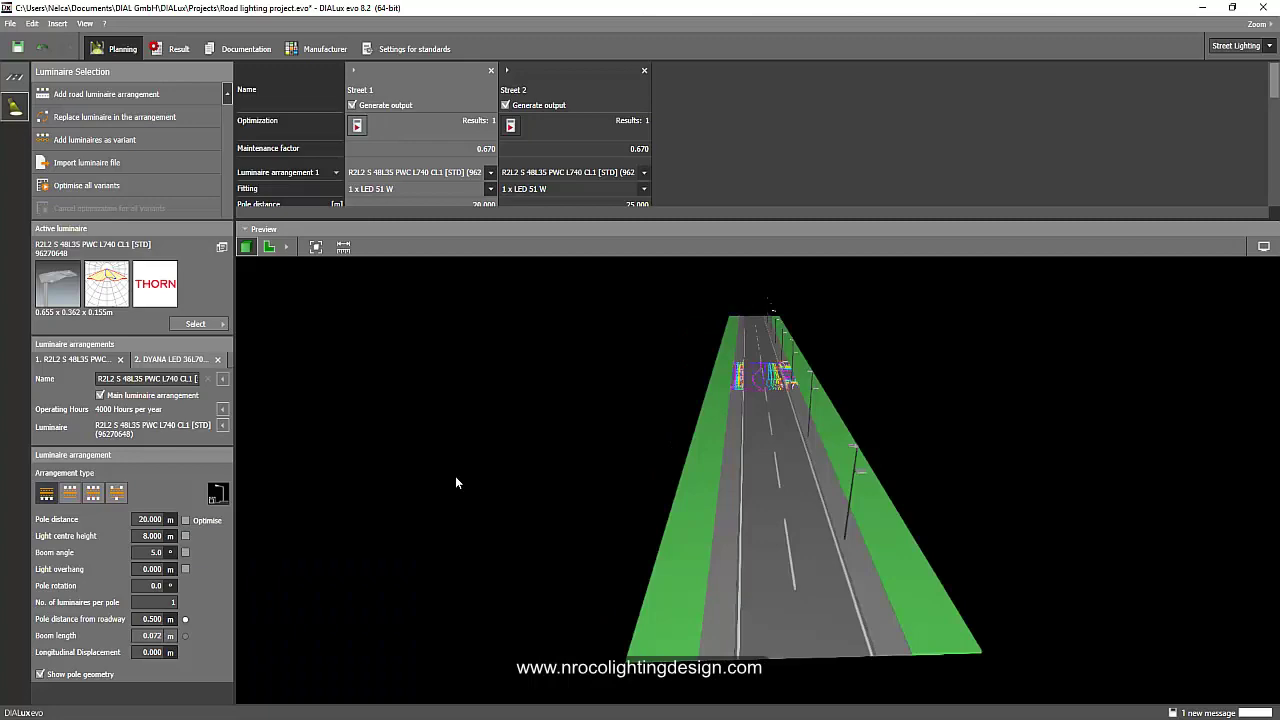
drag(438, 450, 394, 213)
click(581, 122)
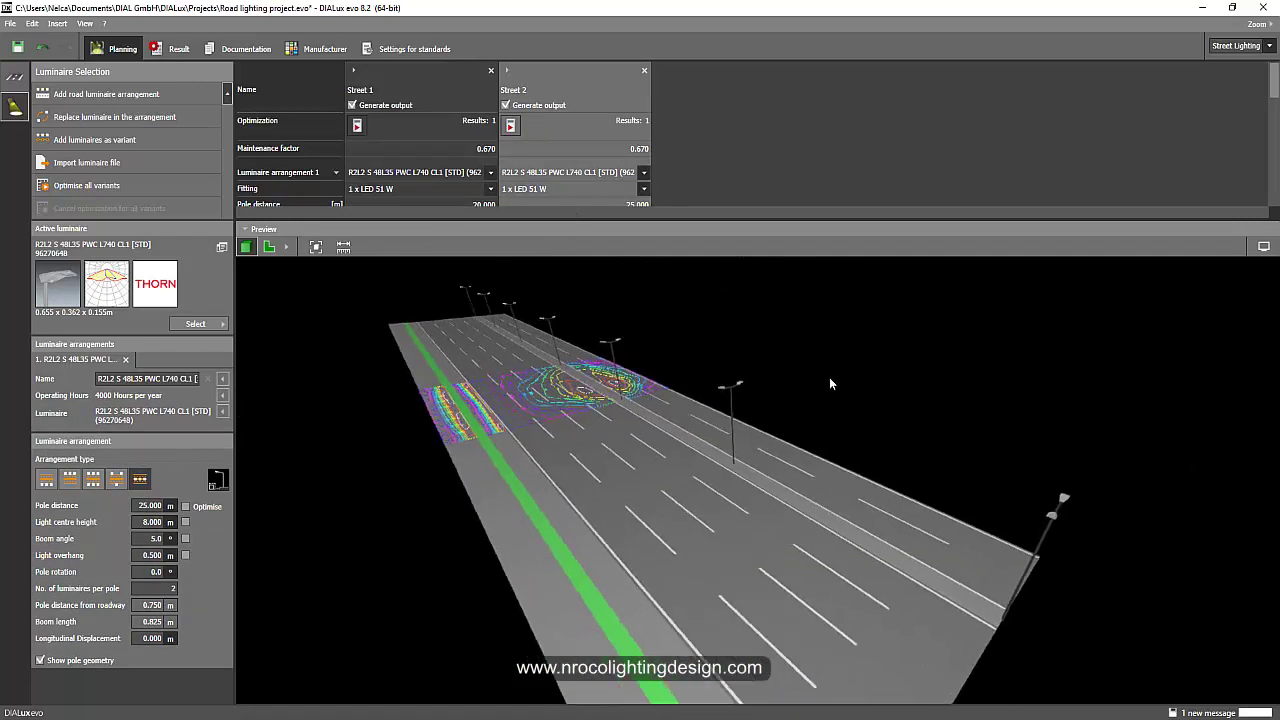
Toggle the sky texture and show the luminaires' light-cone outlines against a dark night background
click(1264, 248)
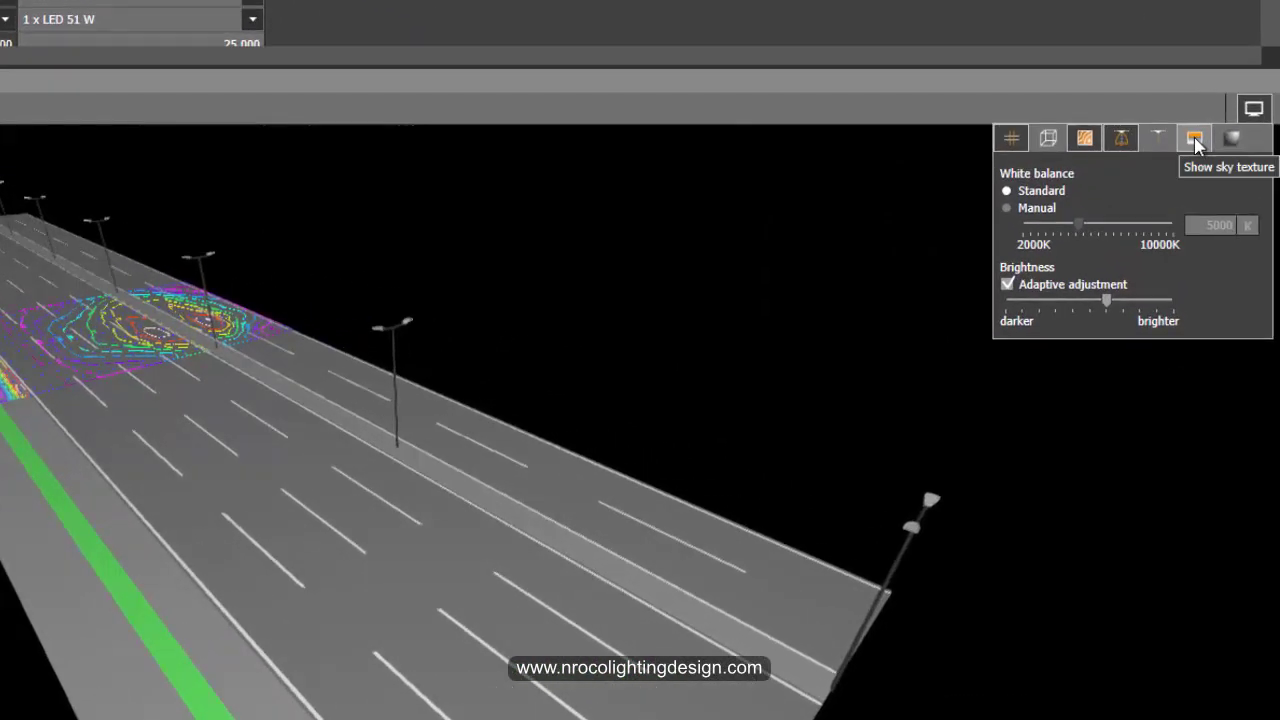
click(1195, 140)
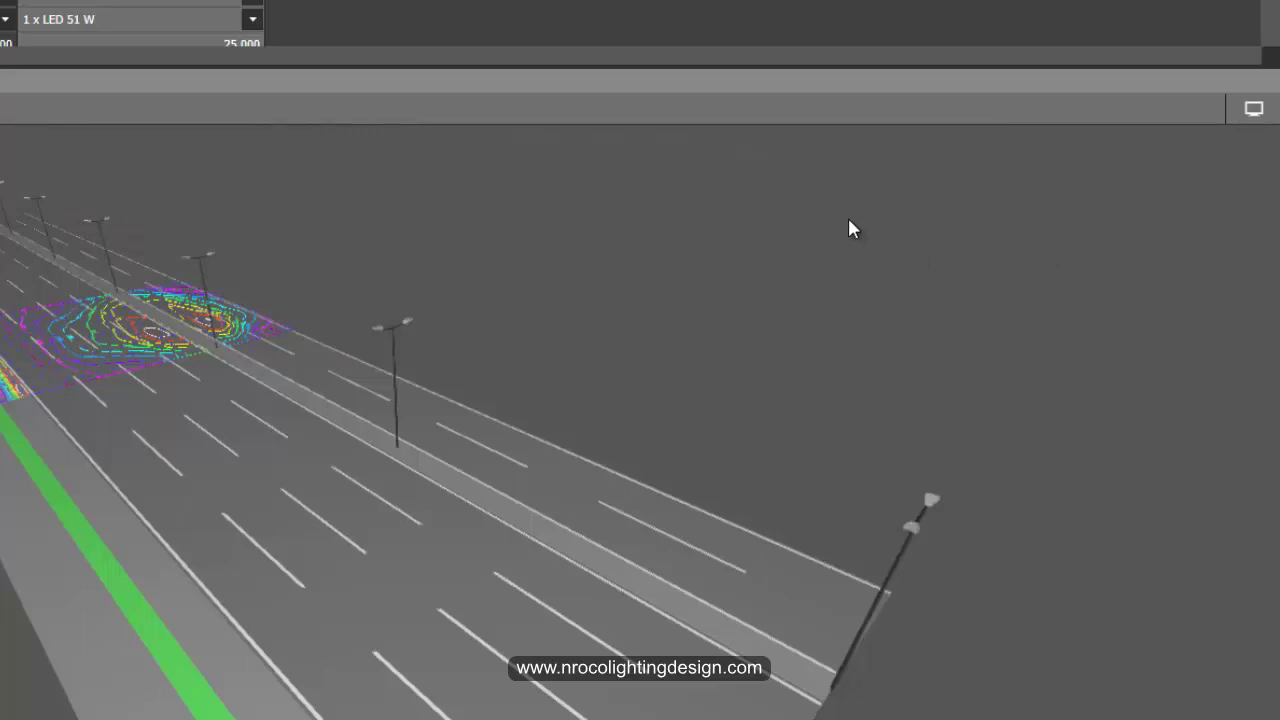
drag(609, 295, 1192, 138)
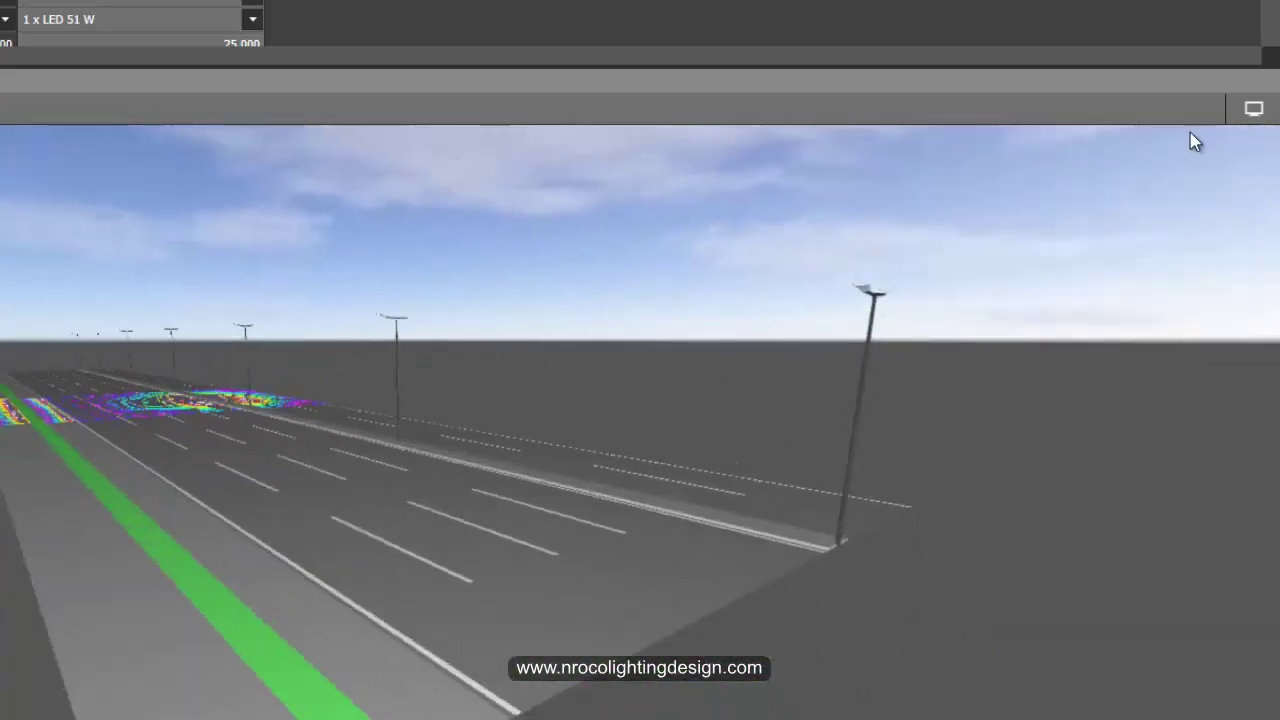
mouse_move(1250, 110)
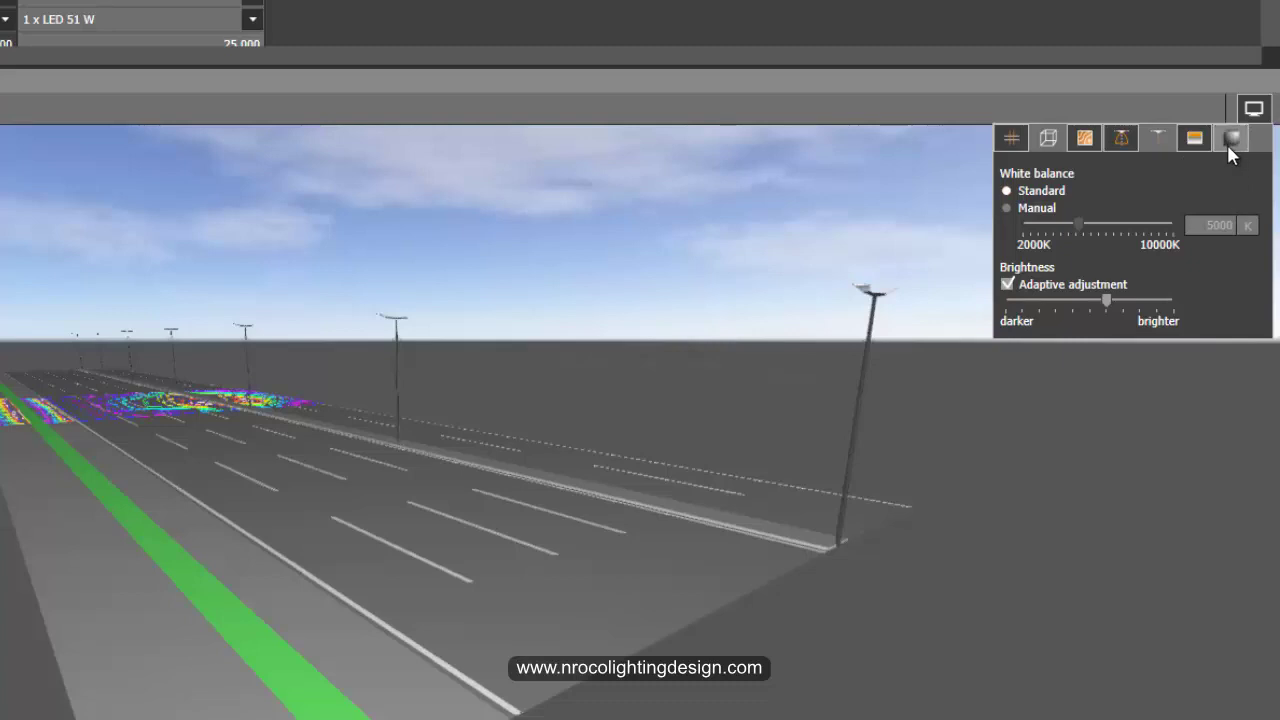
click(1157, 136)
click(1185, 137)
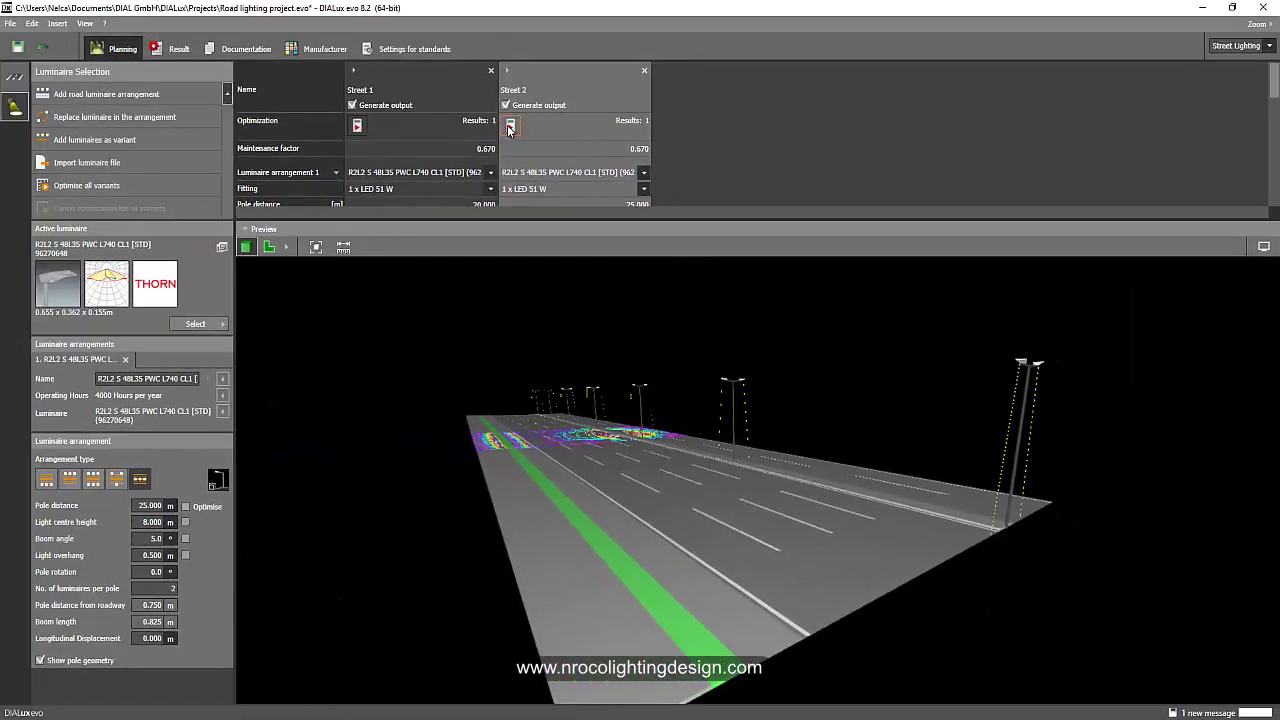
Start optimising the Street 2 luminaire arrangement and widen the results table slightly
click(510, 125)
drag(1274, 80, 1274, 187)
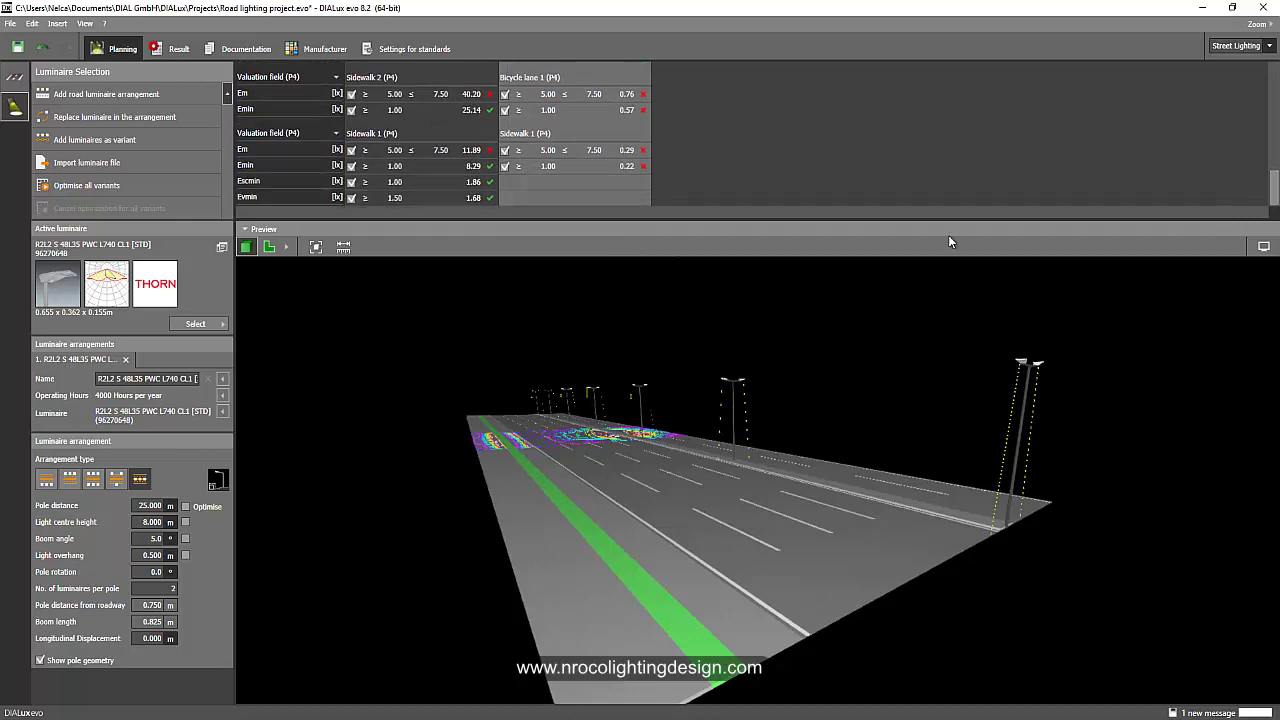
mouse_move(897, 218)
mouse_down()
mouse_move(903, 380)
mouse_move(912, 219)
mouse_up()
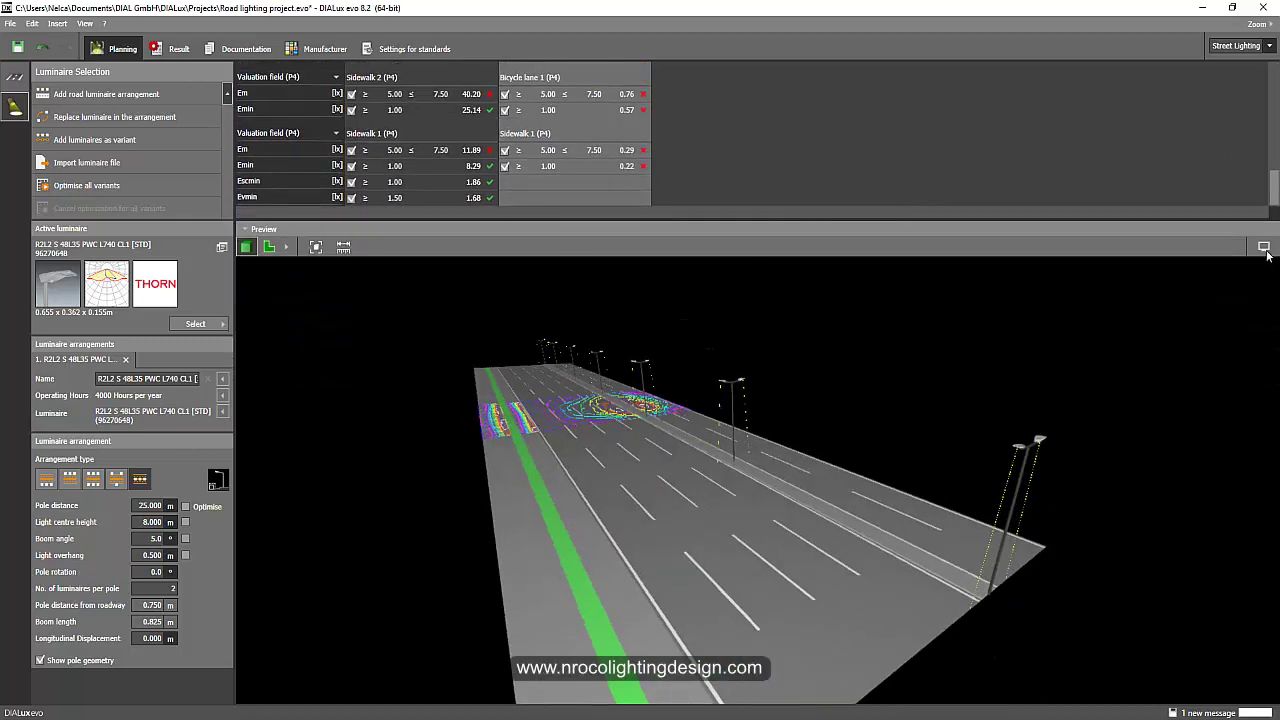
Turn the preview's sky texture on and off, then go to the Documentation page
click(1264, 247)
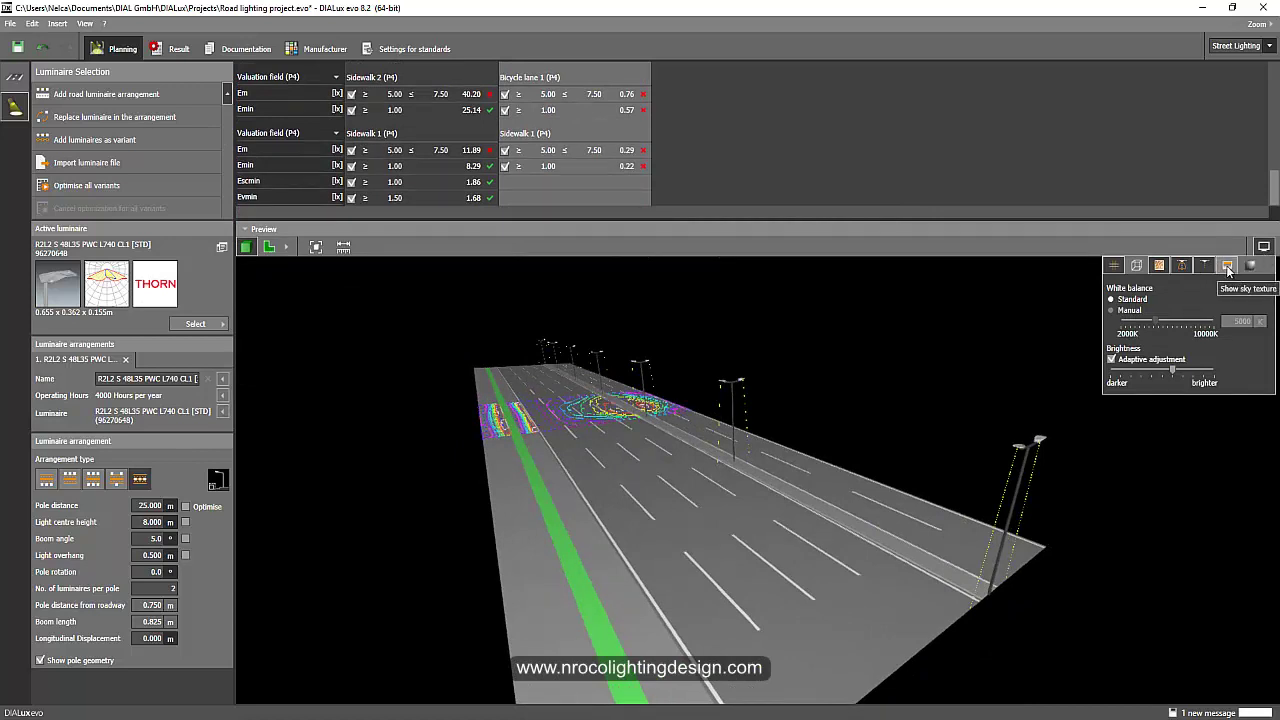
click(1227, 266)
click(1227, 266)
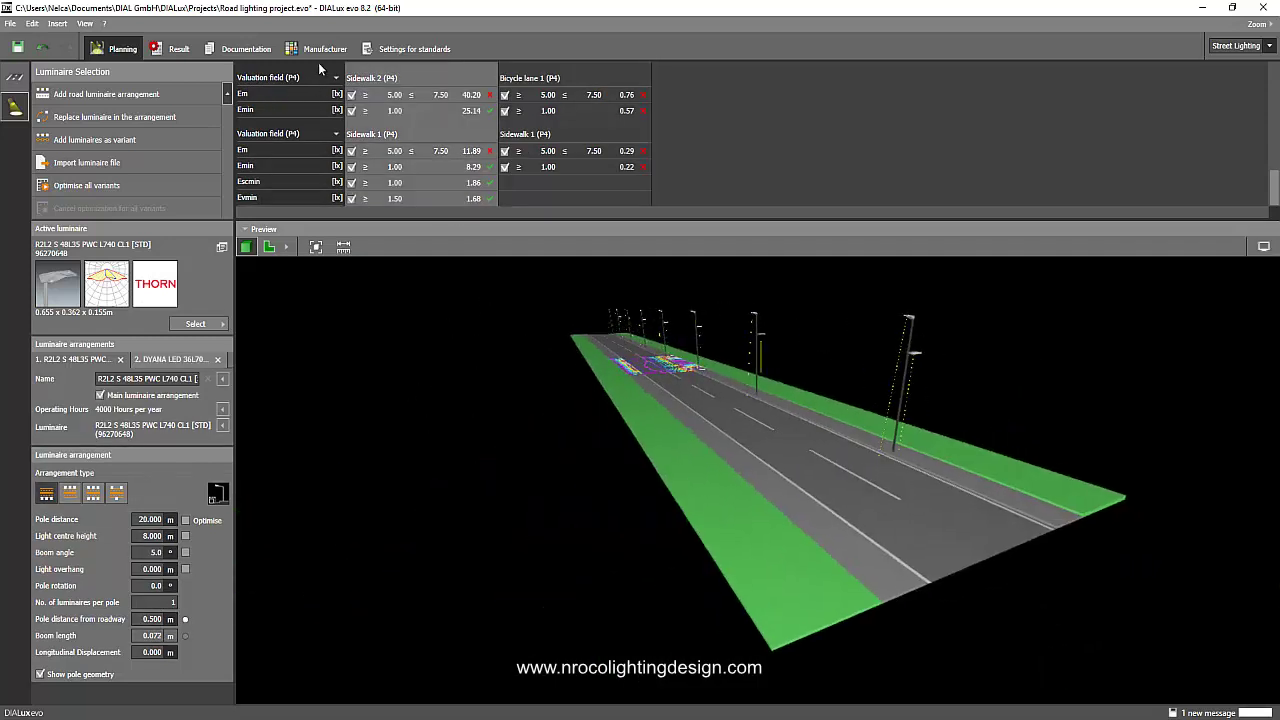
click(246, 50)
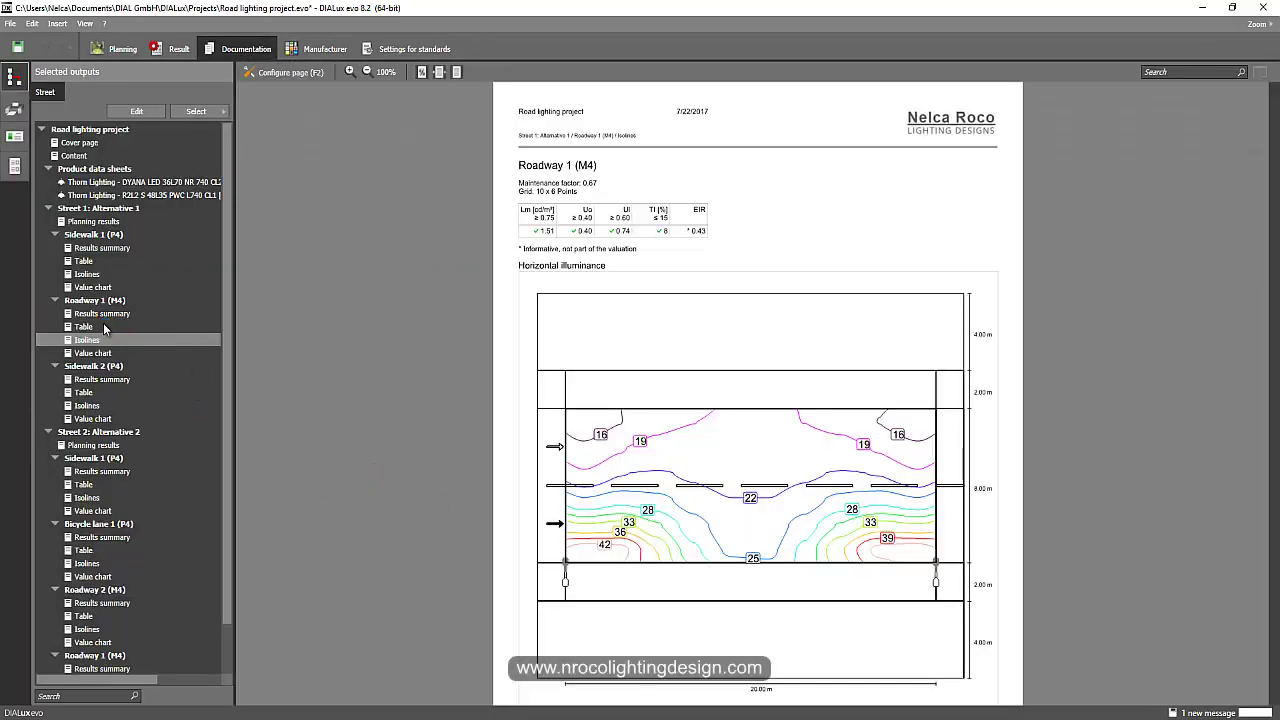
Select the Roadway 1 (M4) Table, Isolines and Value chart outputs in Documentation
ctrl+click(100, 327)
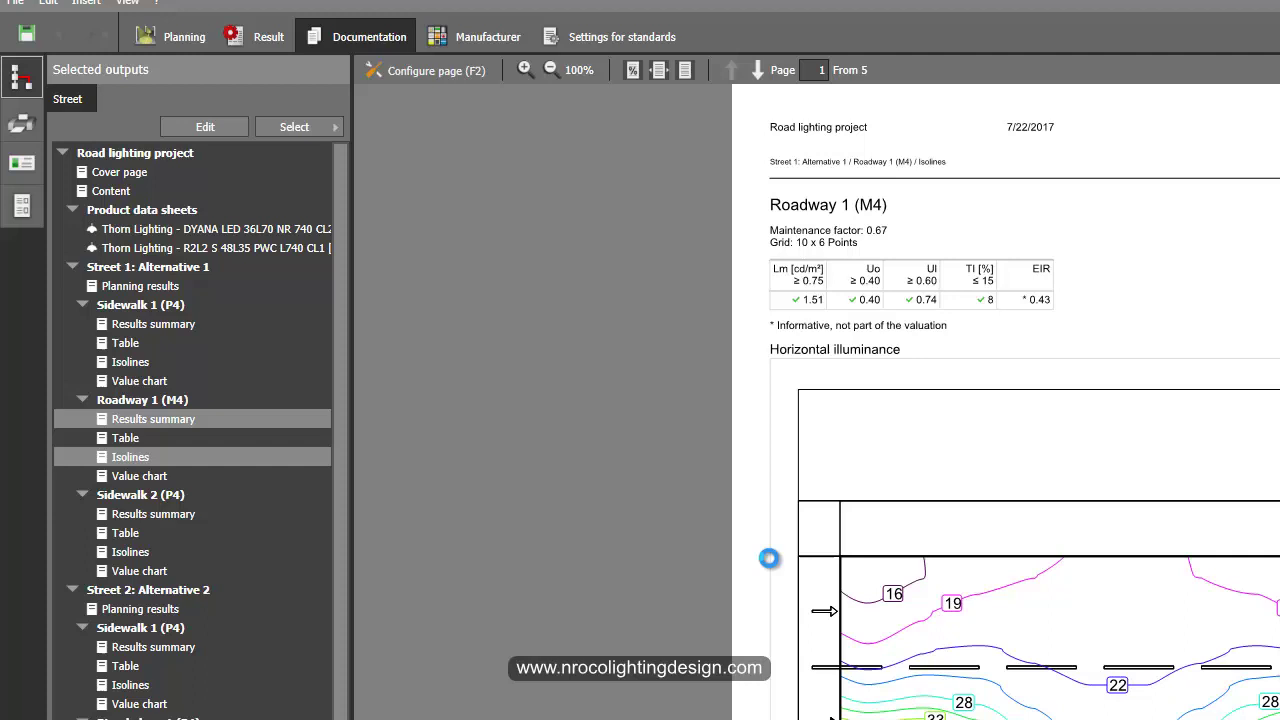
ctrl+click(128, 438)
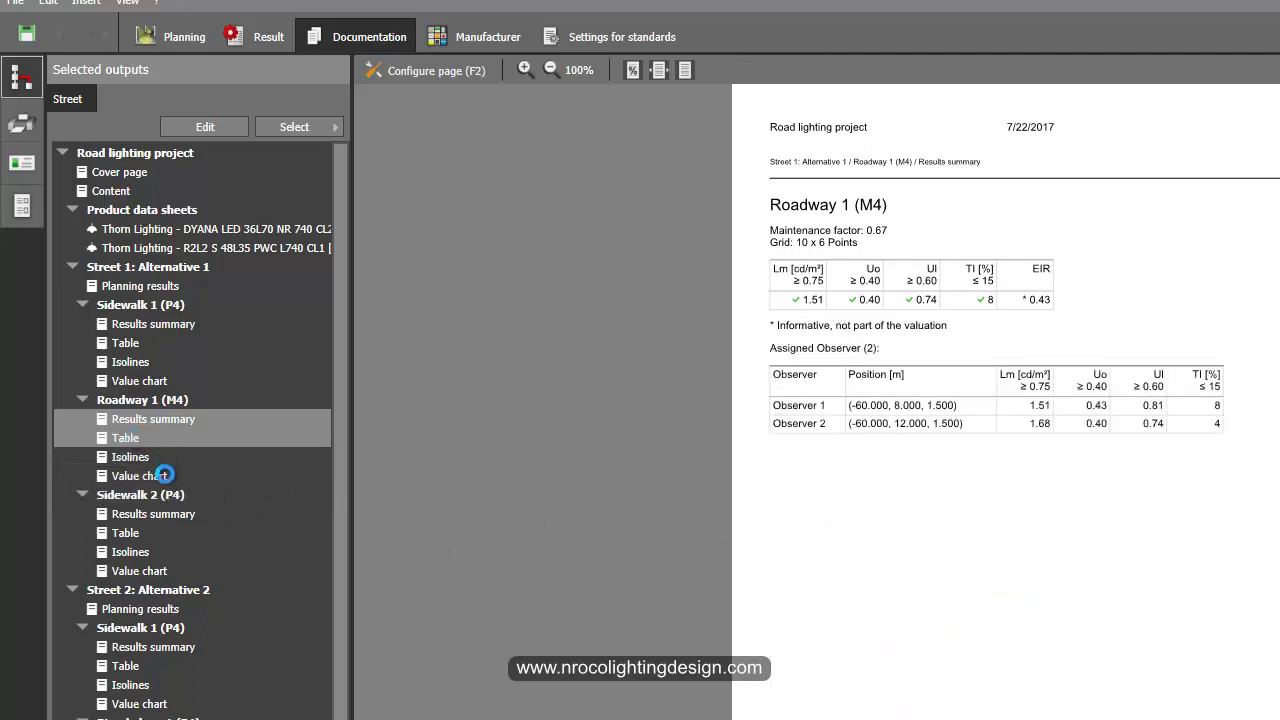
click(131, 458)
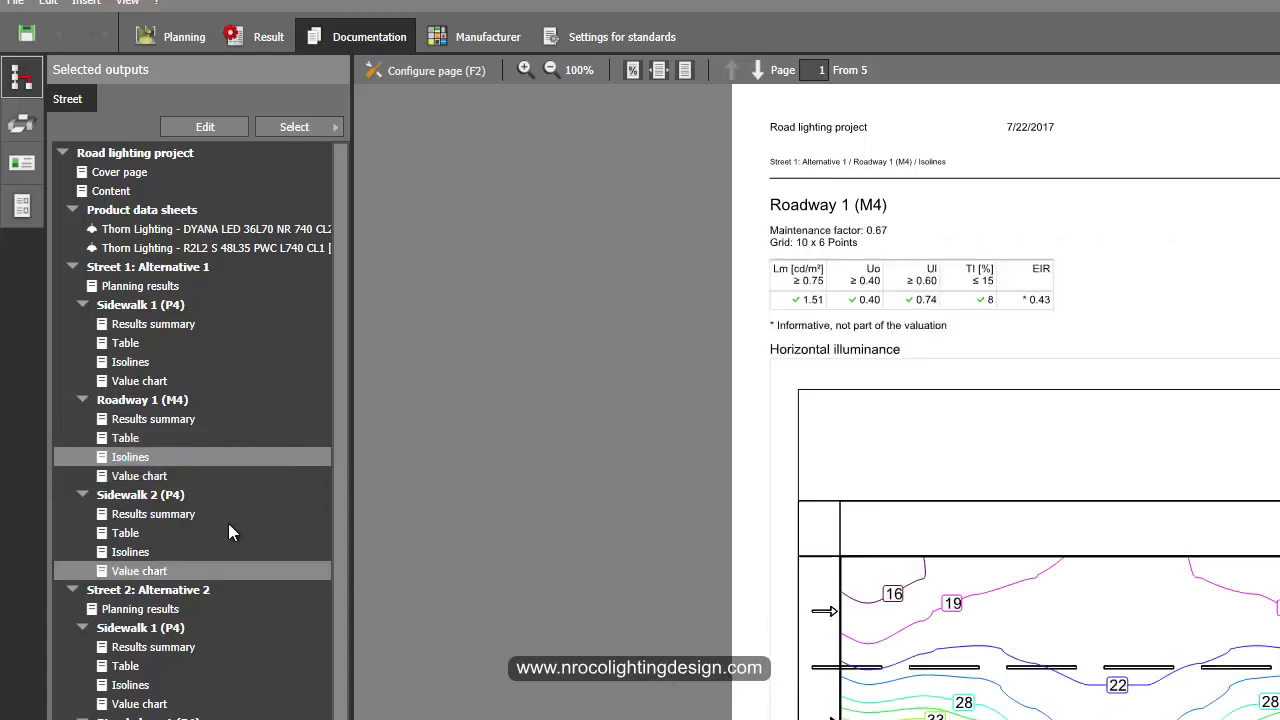
ctrl+click(150, 476)
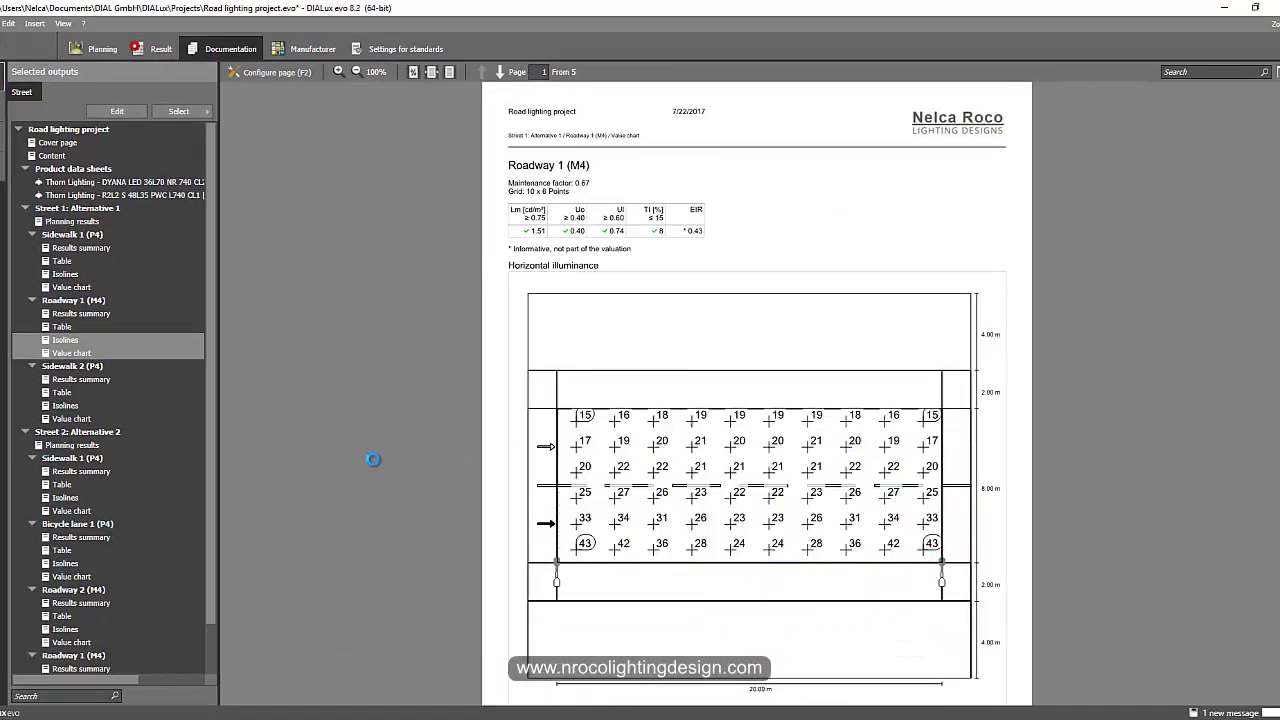
scroll(374, 466, down, 2)
Check the page settings for Roadway 1 Isolines, Table and Results summary, finding no false-colour option
click(250, 74)
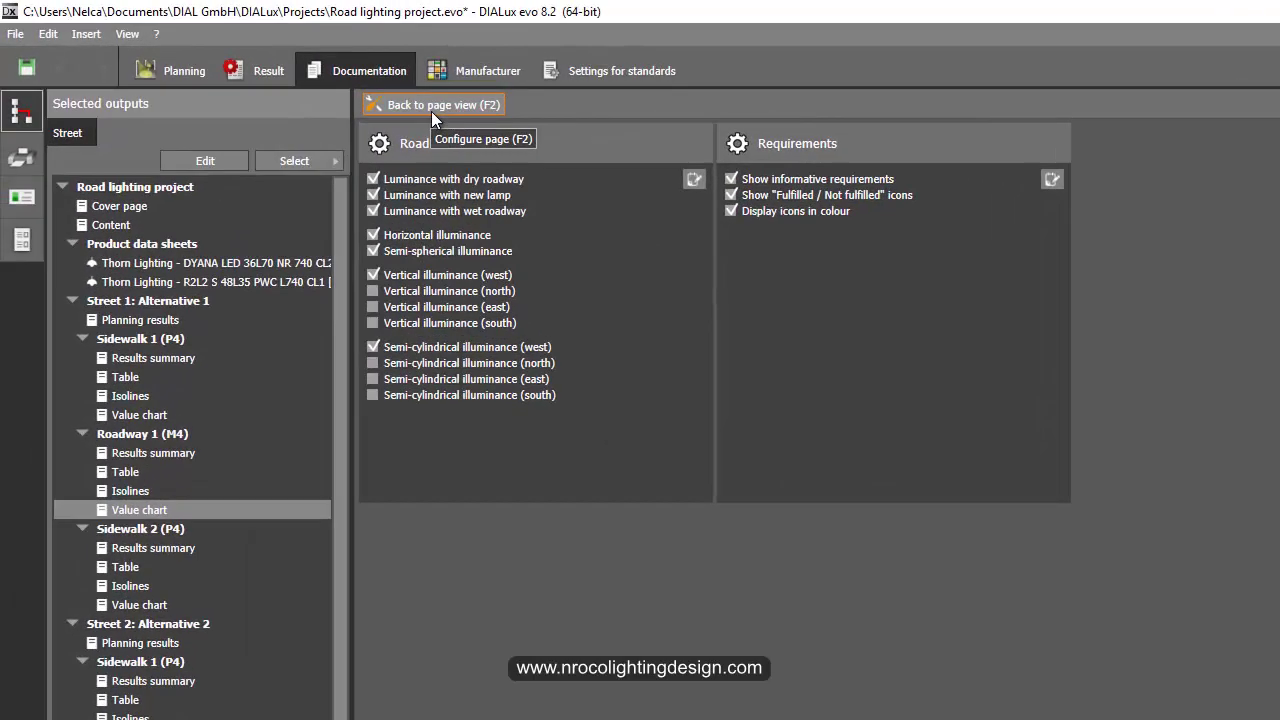
click(431, 111)
click(426, 113)
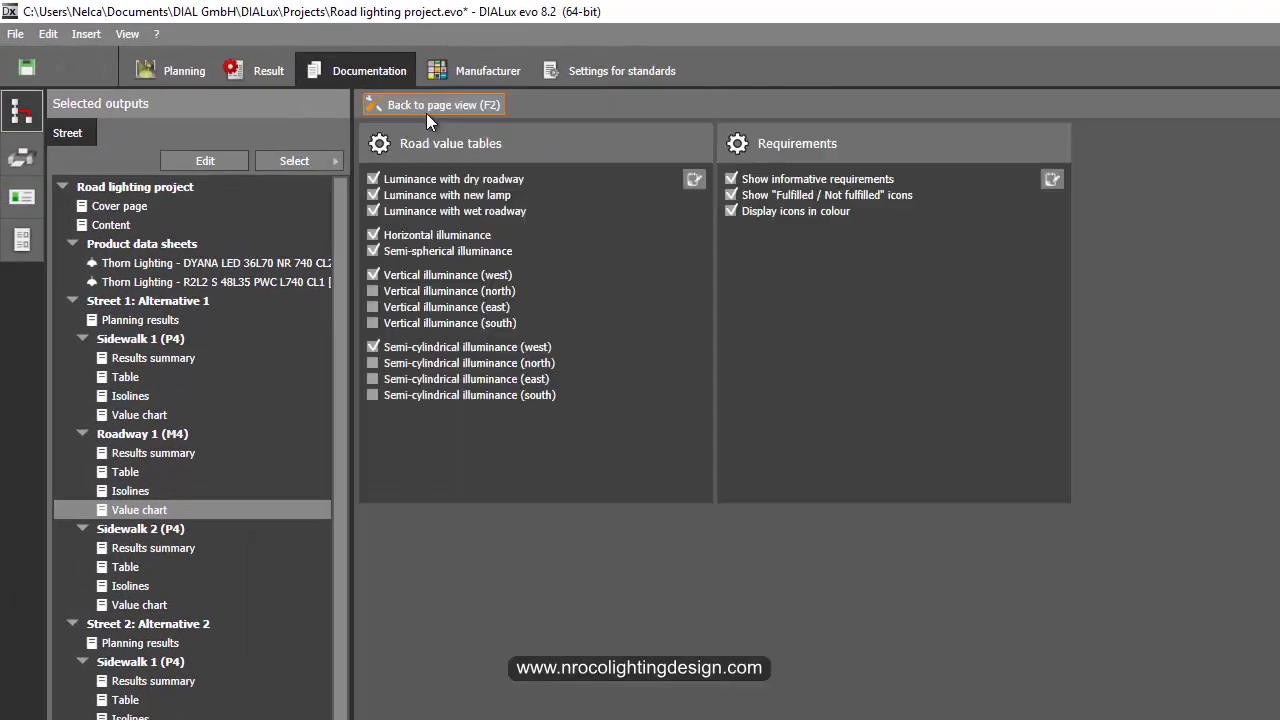
click(135, 491)
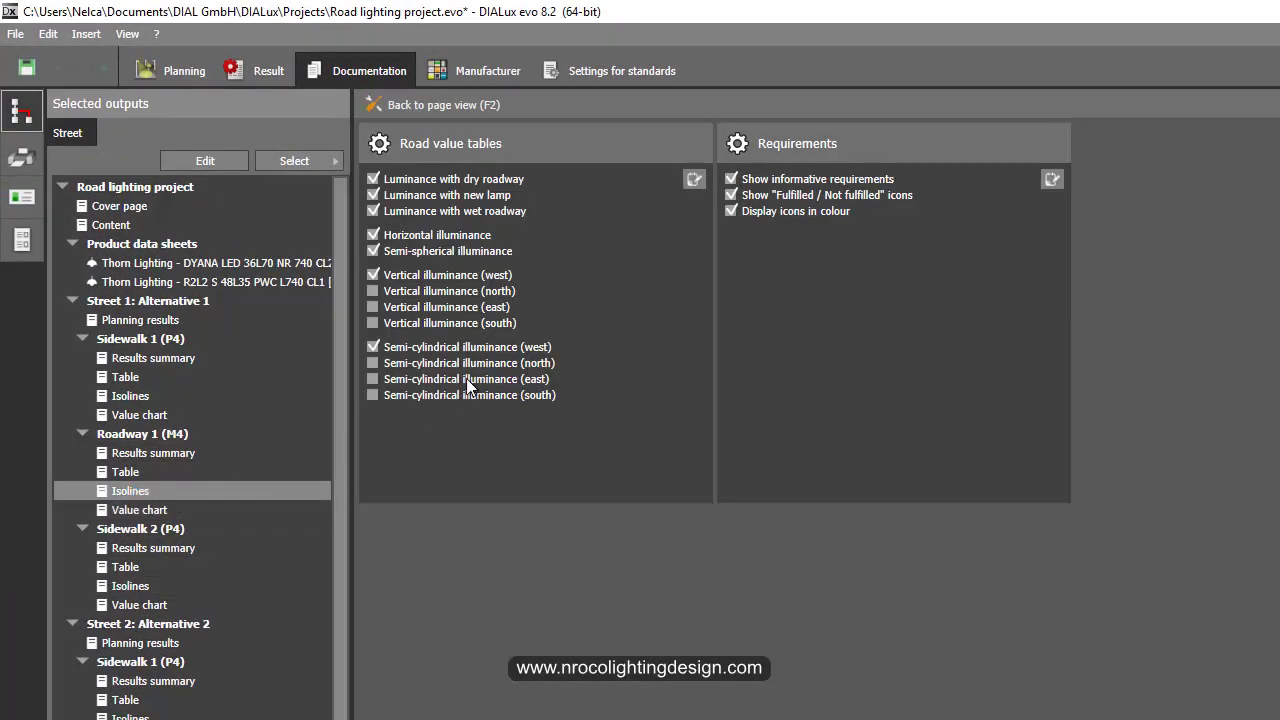
click(128, 472)
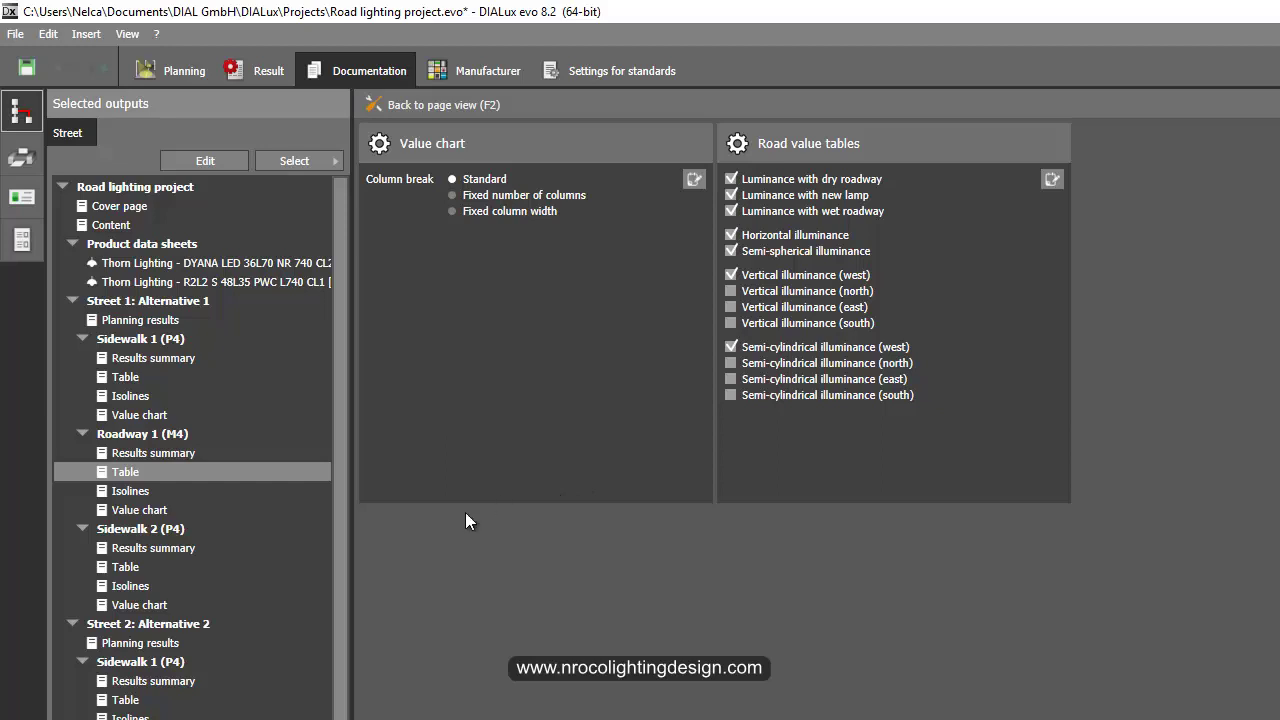
click(150, 453)
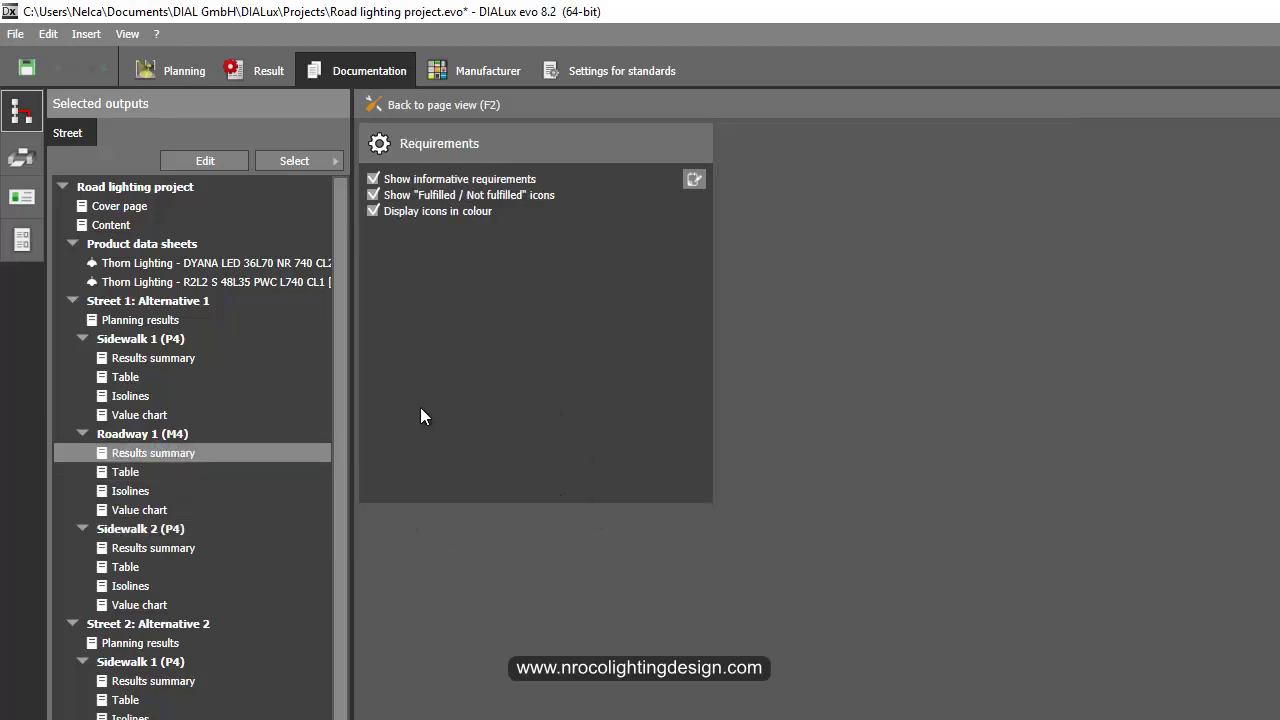
scroll(240, 668, down, 1)
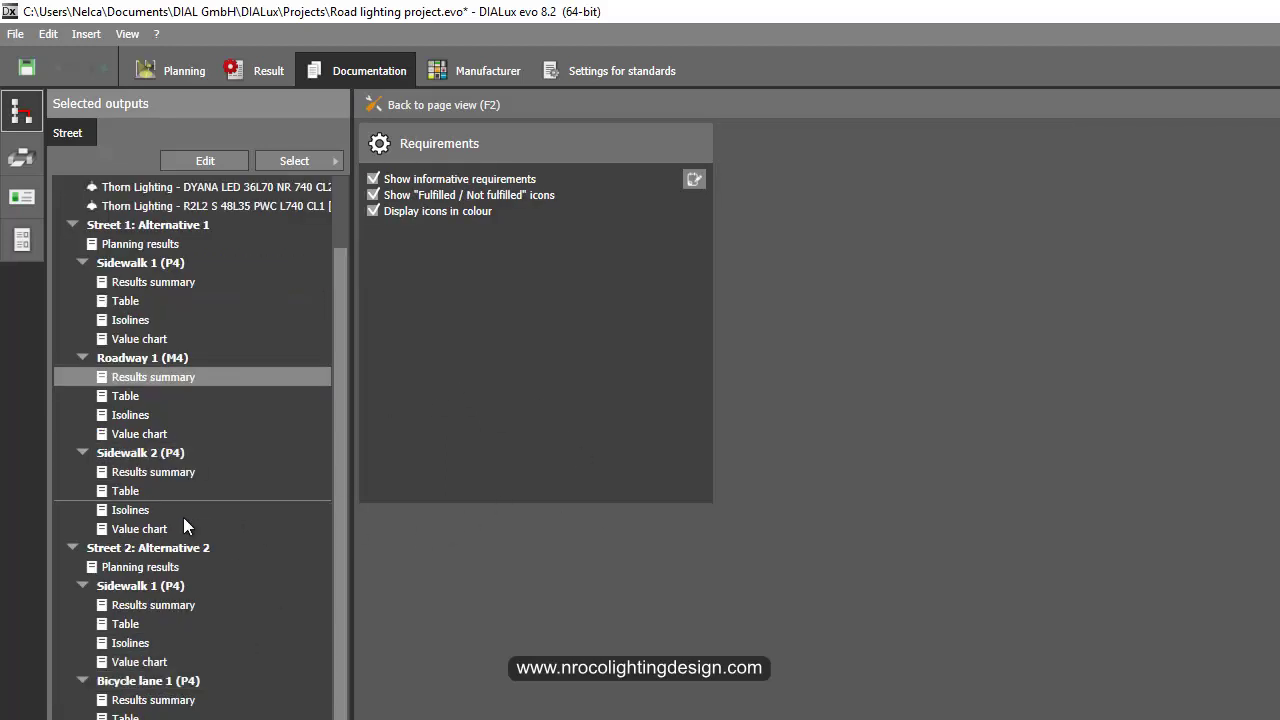
scroll(183, 510, up, 1)
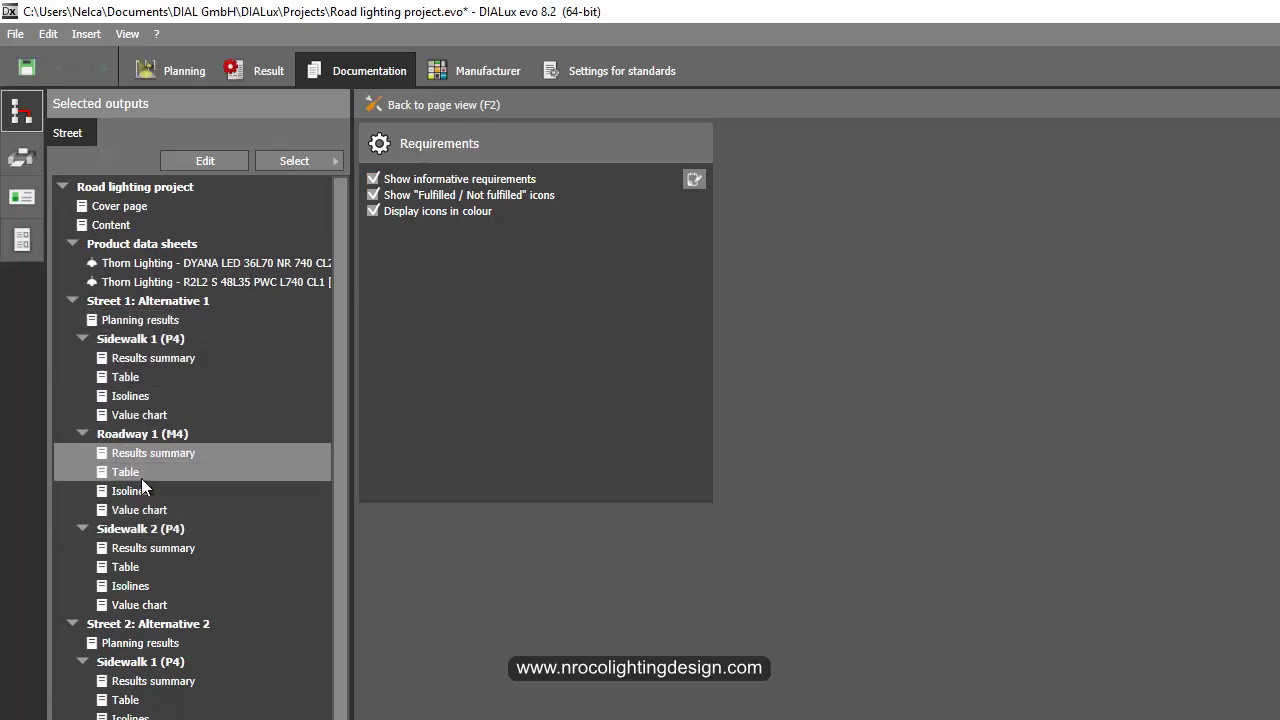
click(407, 110)
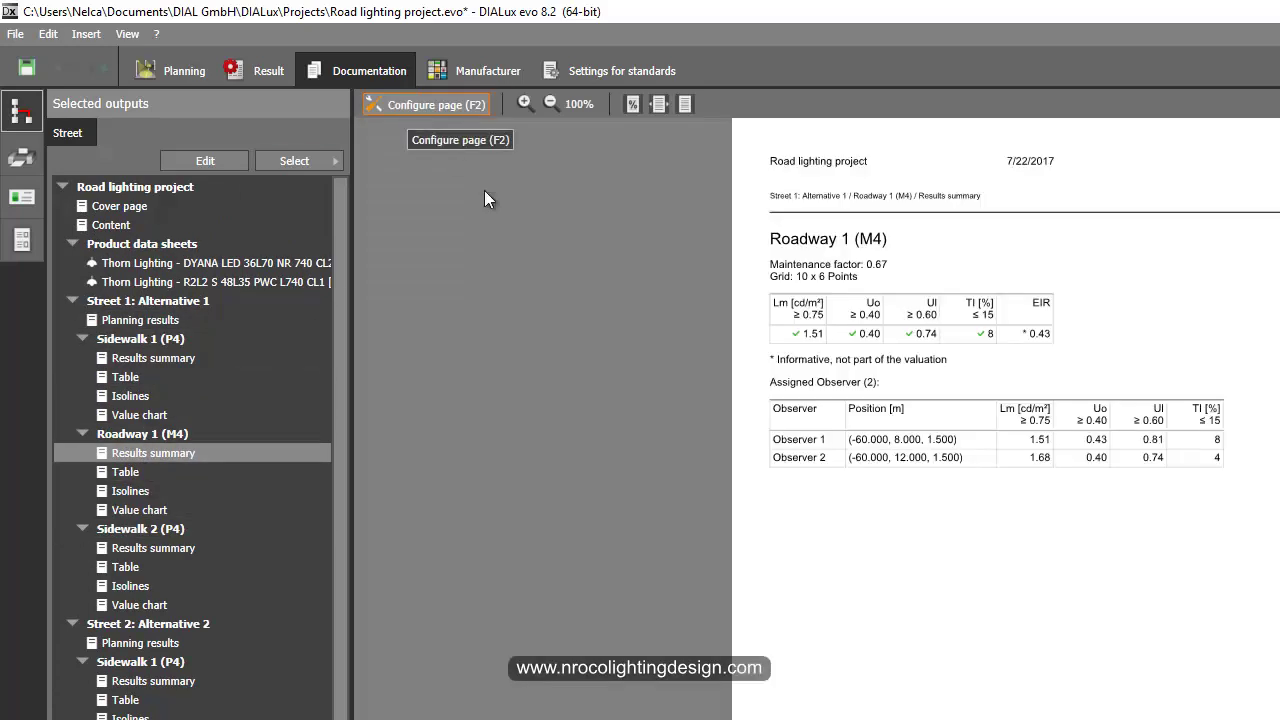
View the Roadway 1 Value chart and Isolines pages, then return to DIALux 4.13's False Color Rendering
click(124, 510)
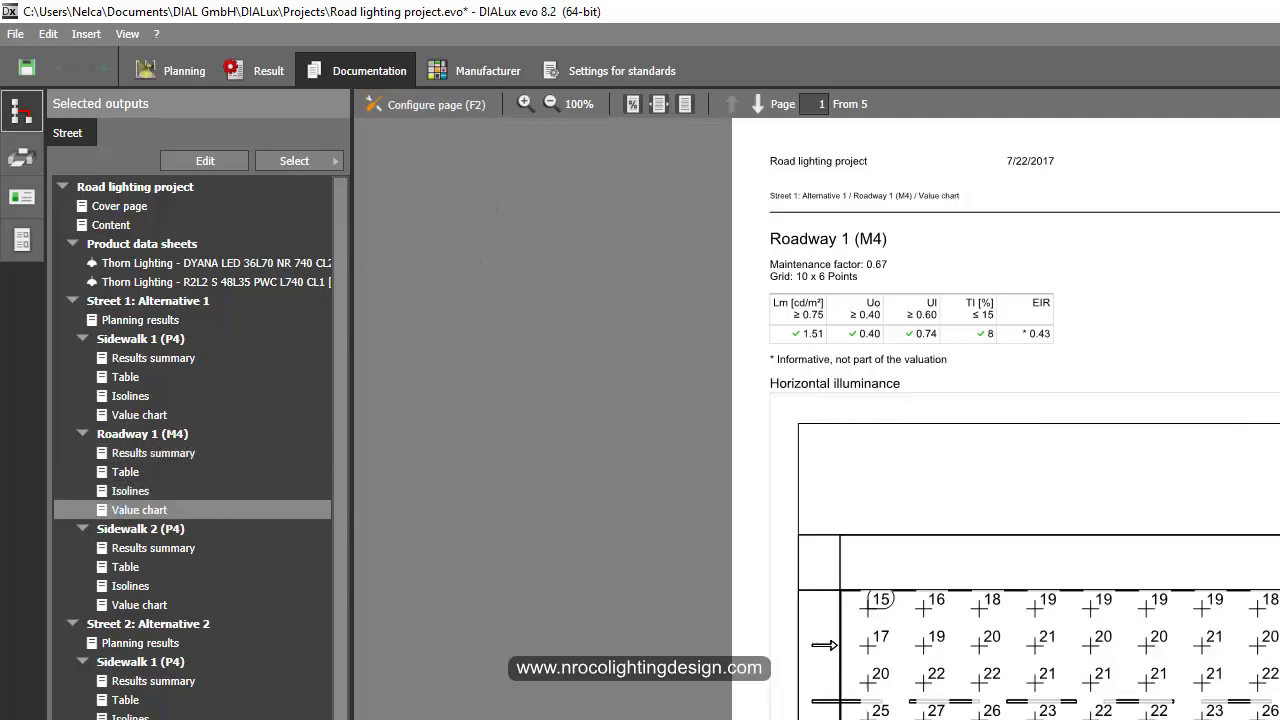
click(128, 490)
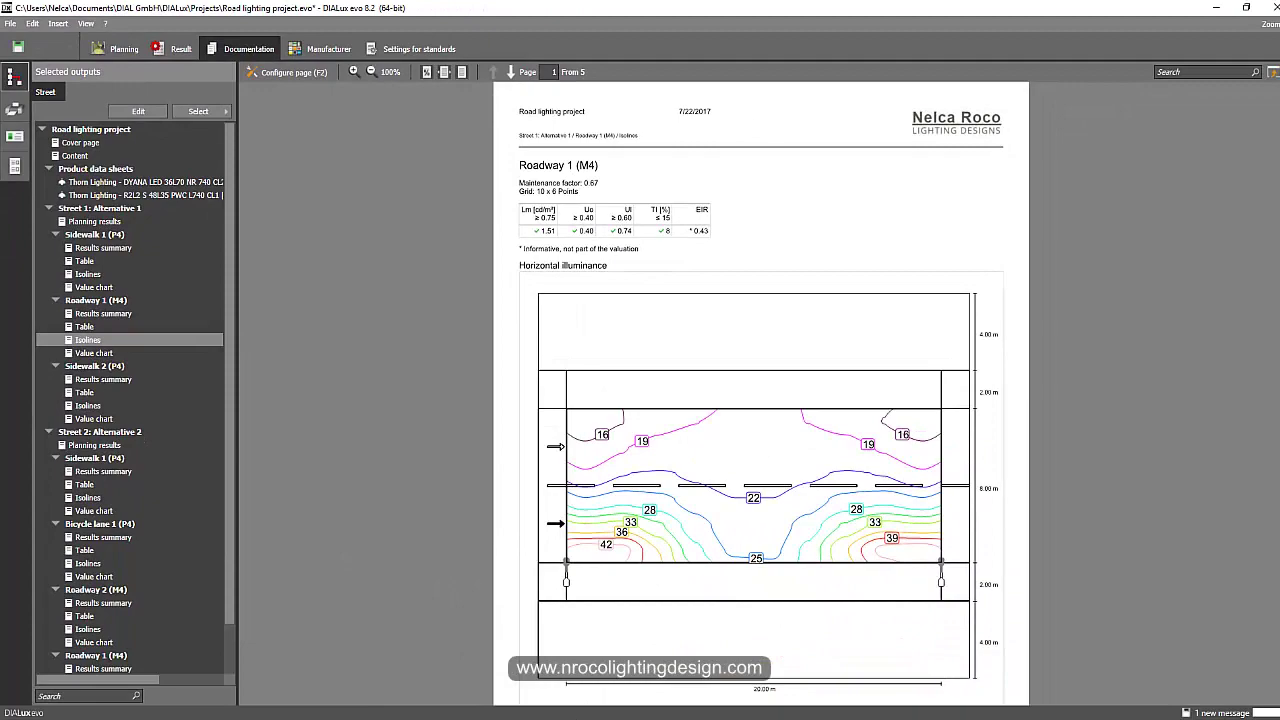
mouse_move(577, 719)
click(577, 668)
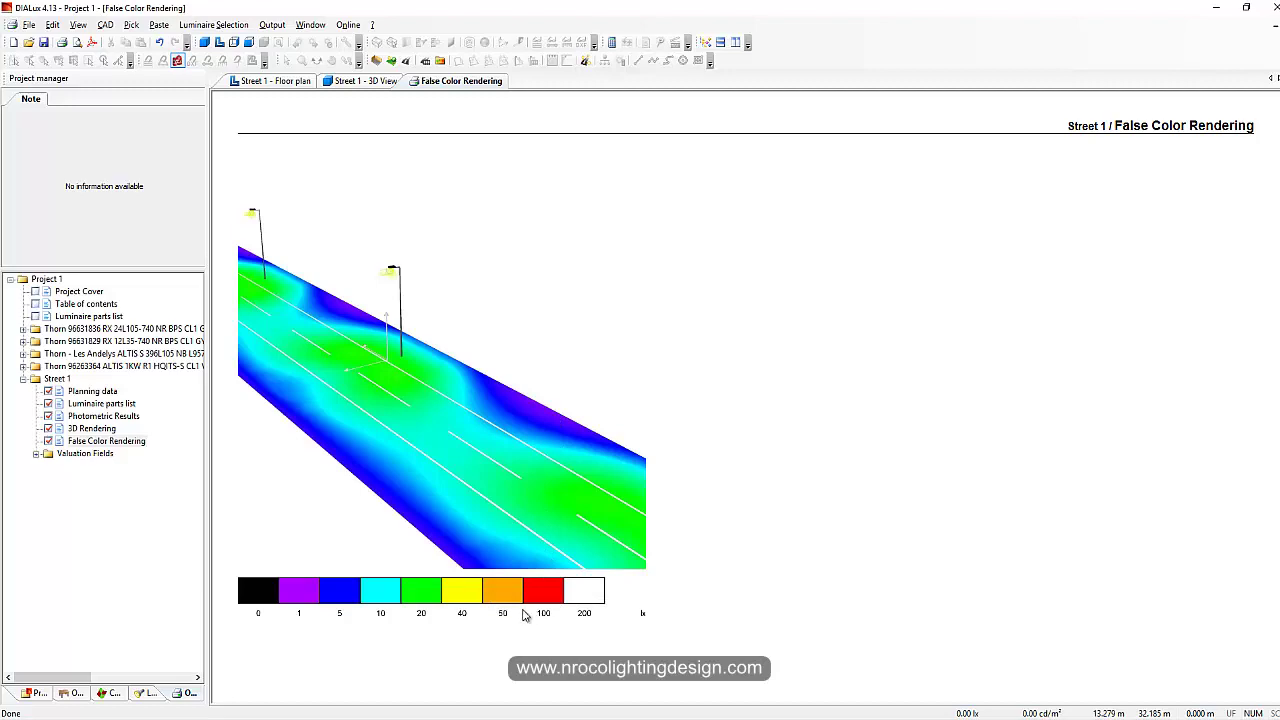
On Street 1's 3D View, toggle false-colour rendering off and back on while orbiting the road
click(356, 81)
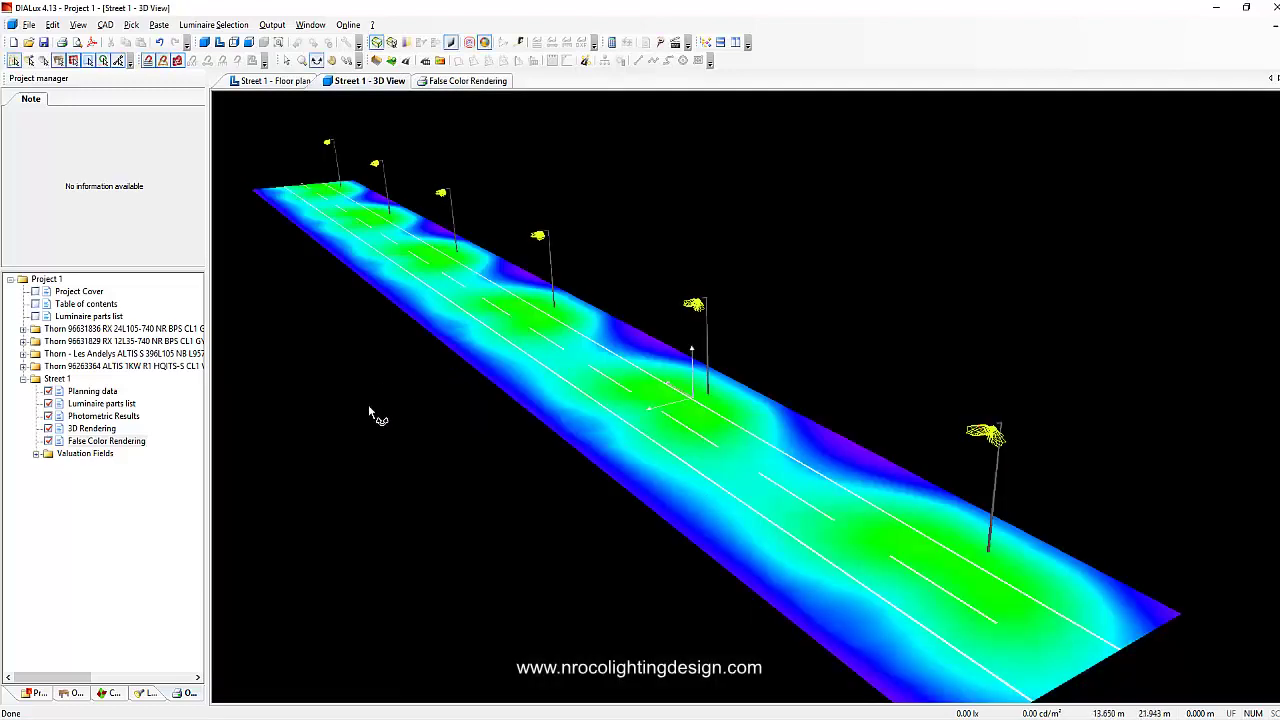
drag(370, 412, 490, 470)
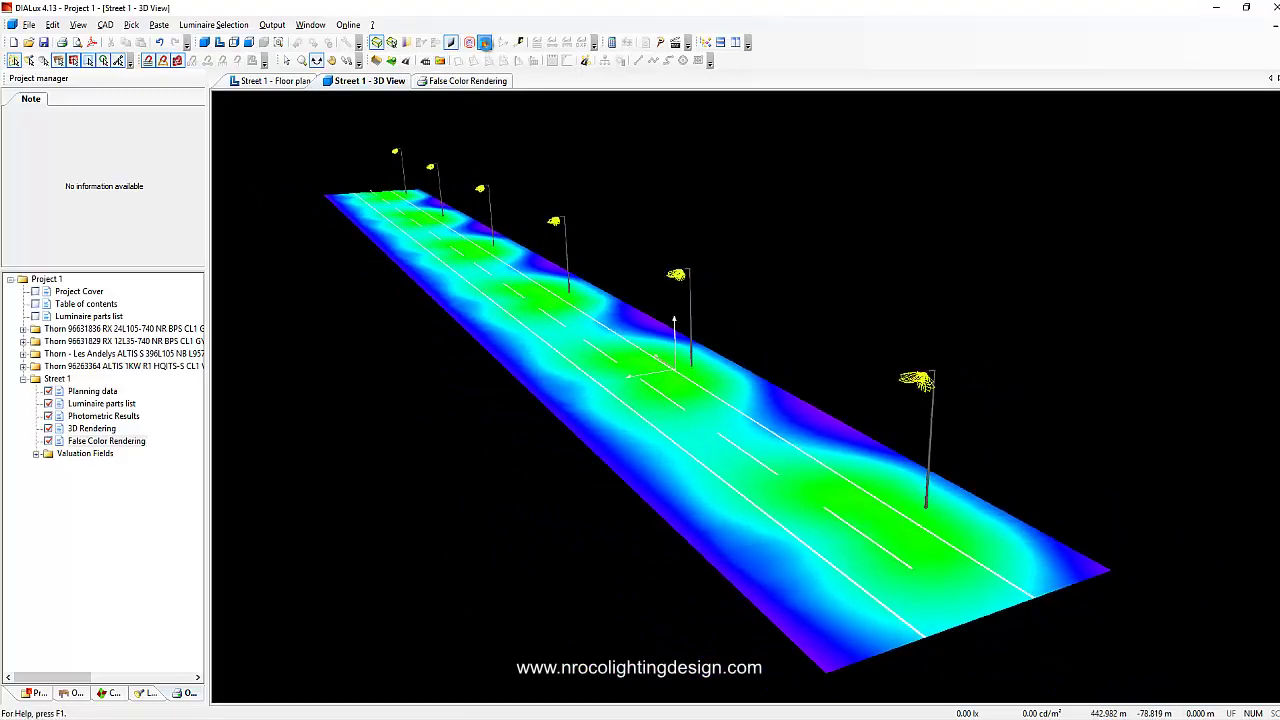
click(485, 43)
drag(440, 260, 383, 353)
click(469, 43)
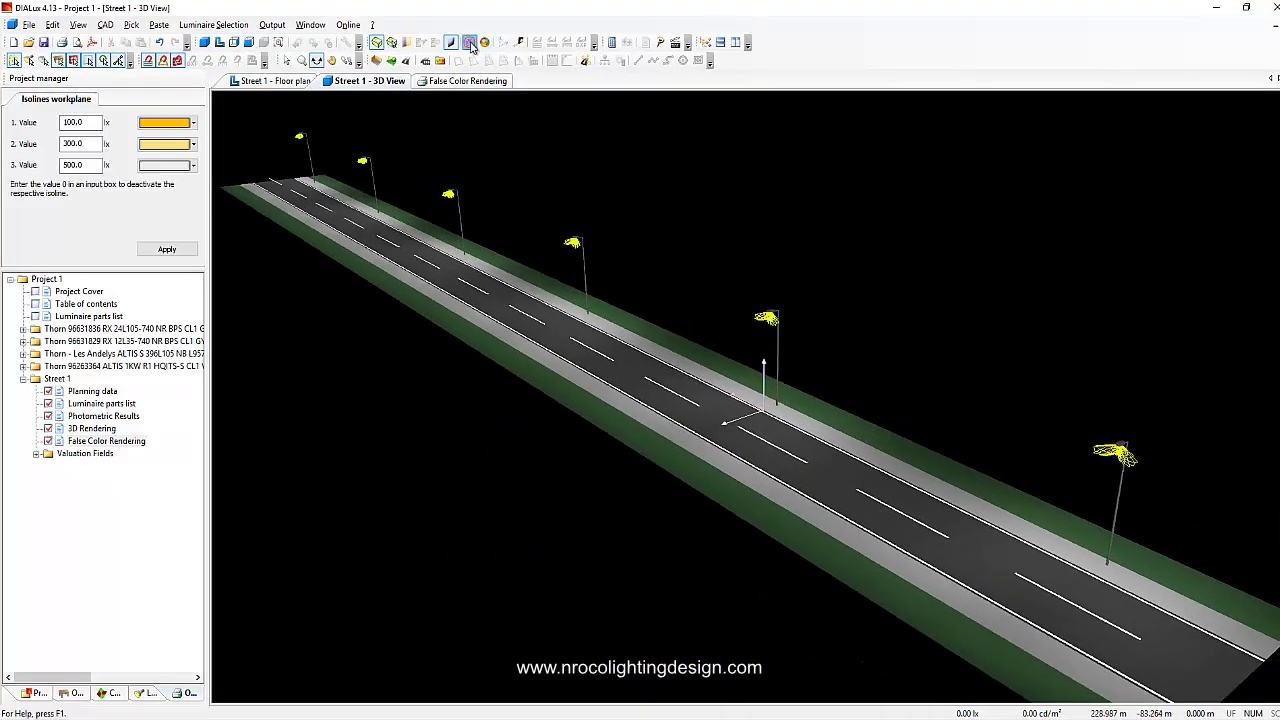
click(485, 43)
drag(430, 330, 448, 456)
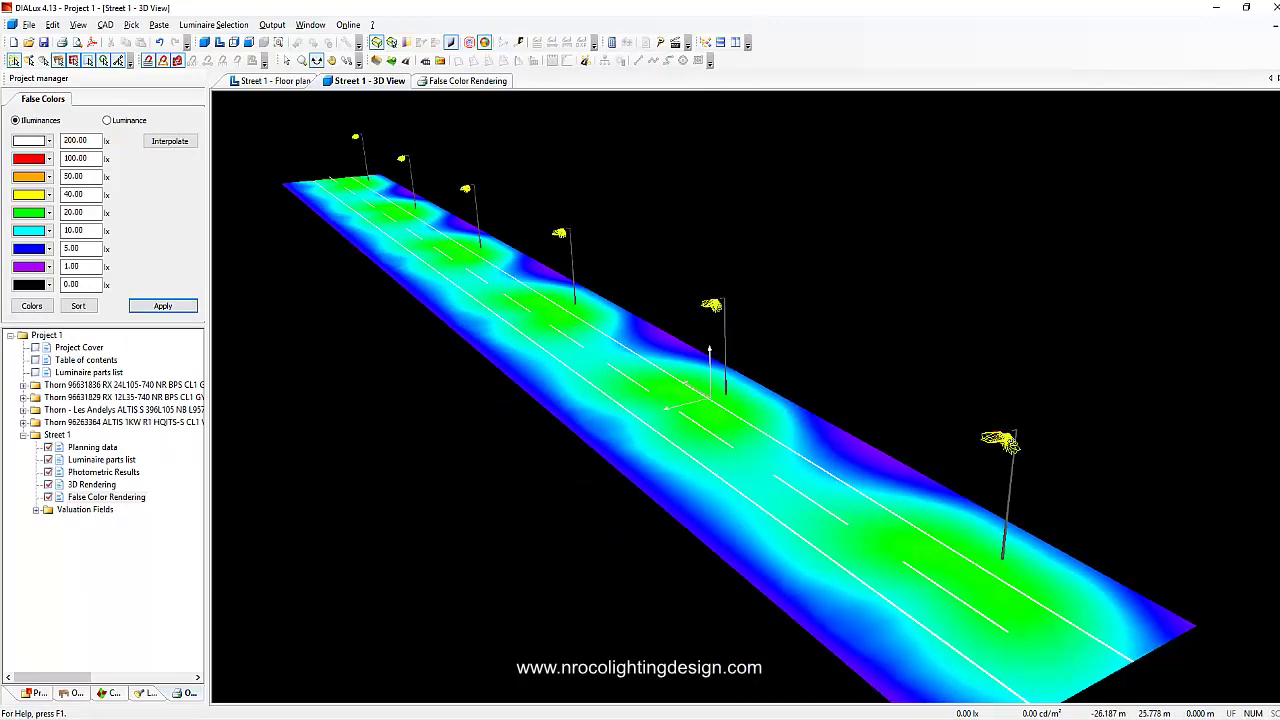
Glance at the DIALux evo report, then orbit the false-colour street to view it from the far end
mouse_move(510, 719)
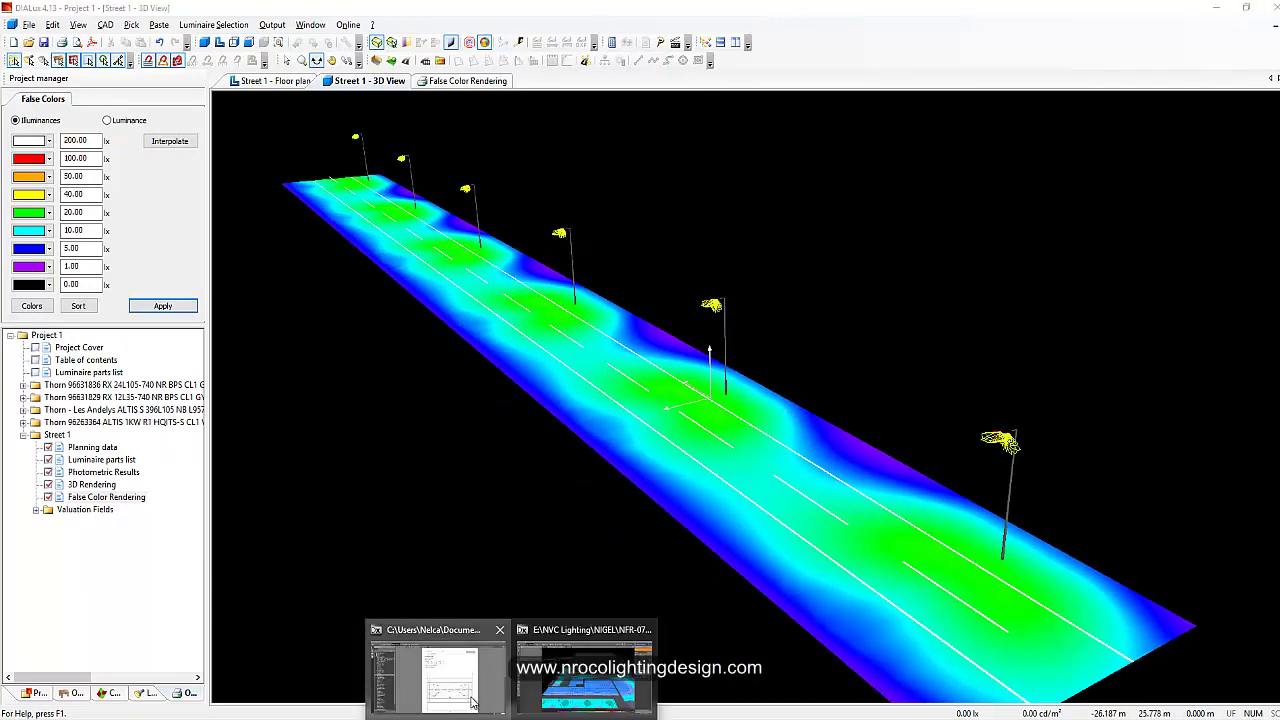
click(437, 670)
mouse_move(313, 716)
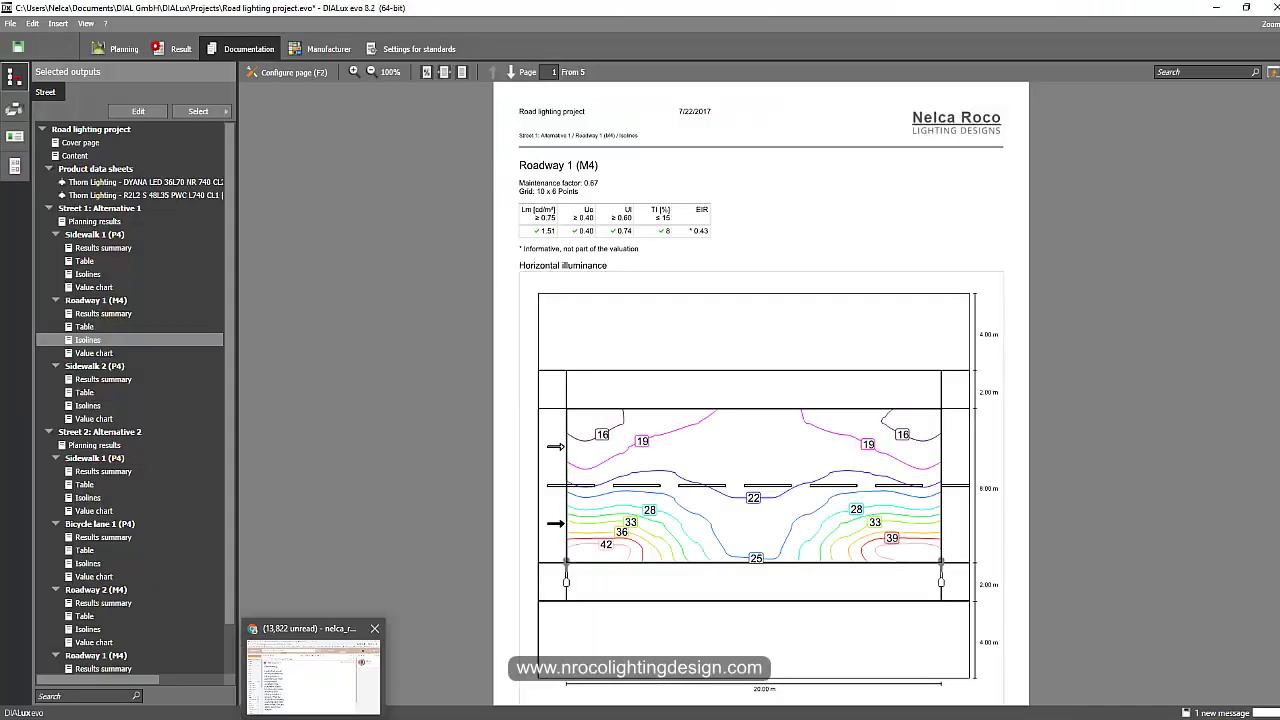
click(314, 712)
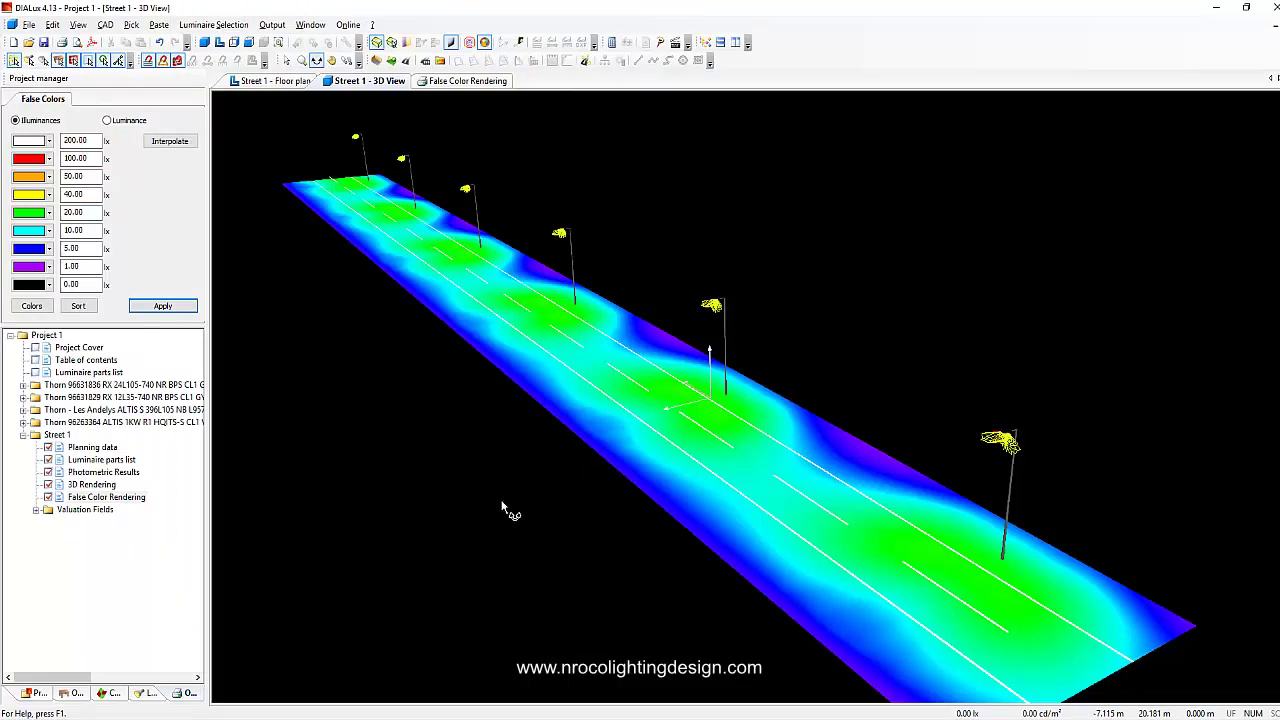
drag(503, 506, 794, 266)
drag(649, 237, 623, 297)
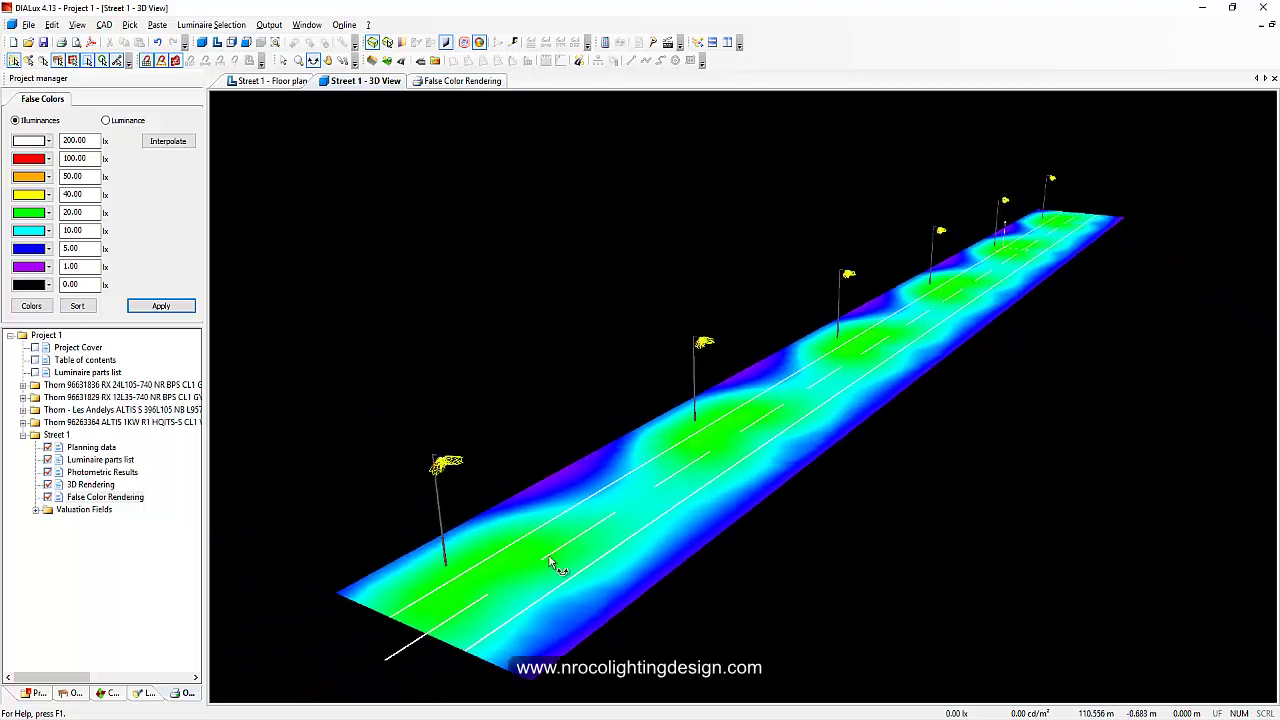
Switch to the browser showing the nrocolightingdesign.com Blogs page
mouse_move(309, 719)
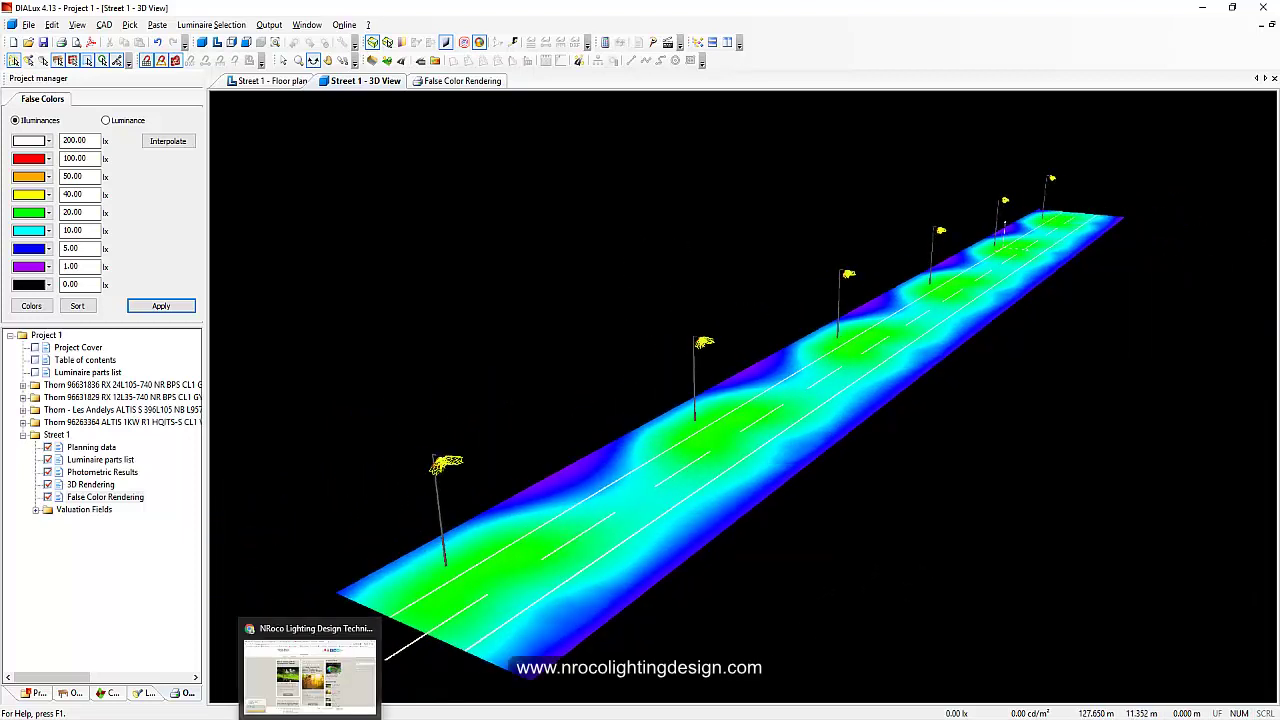
click(309, 675)
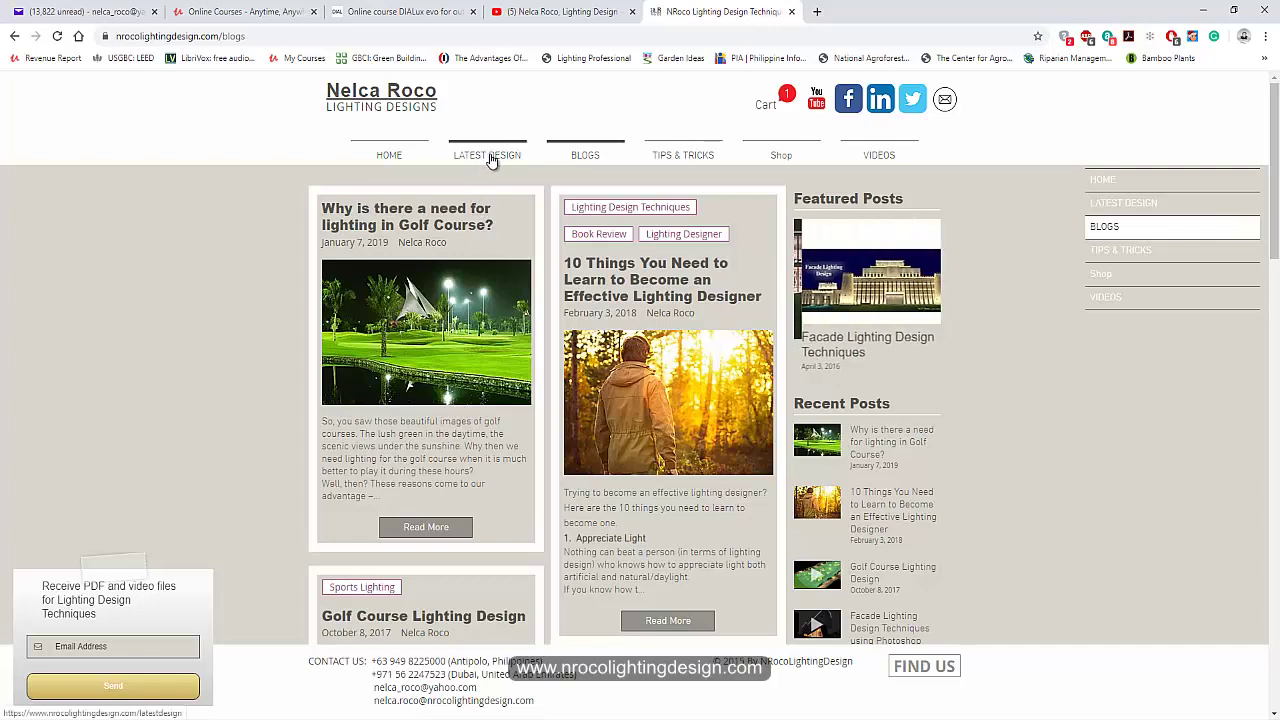
Scroll through the lighting design channel's YouTube Videos page, then move to the Udemy courses tab
click(571, 14)
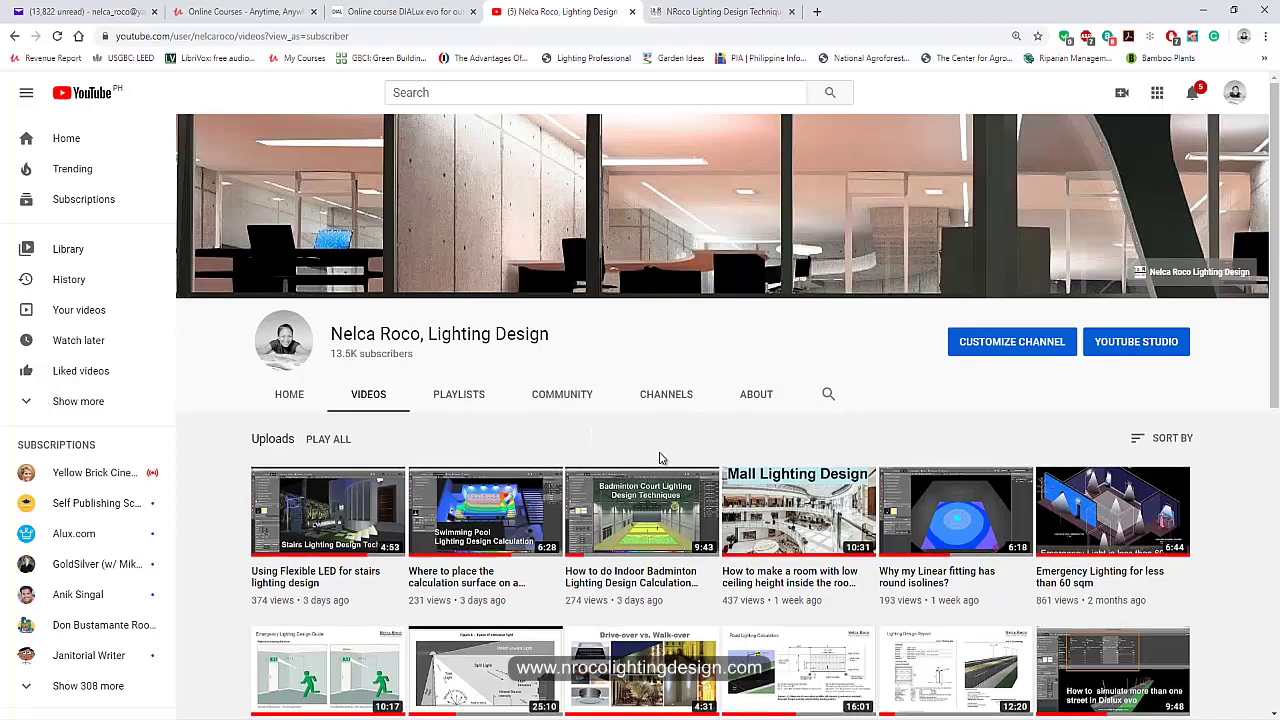
scroll(657, 455, down, 3)
scroll(679, 391, up, 2)
scroll(679, 391, up, 1)
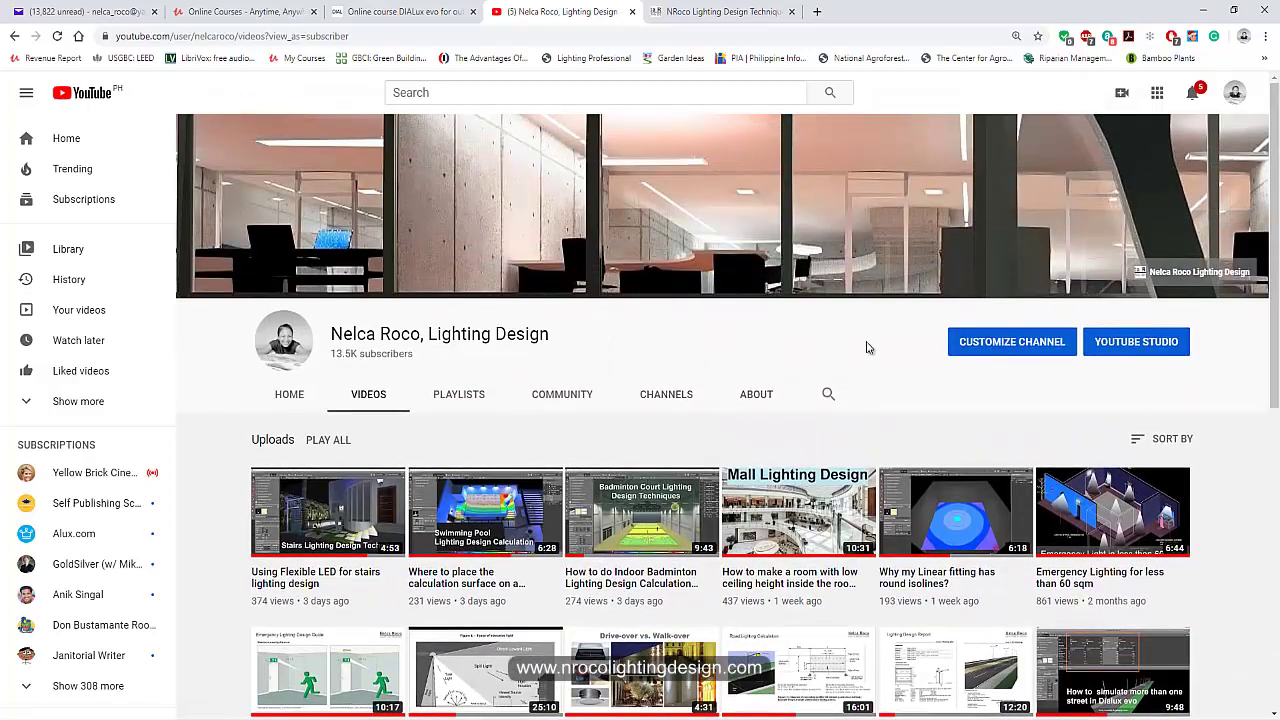
click(370, 14)
Scroll the instructor's 8 Udemy DIALux courses, then return to the nrocolightingdesign.com Blogs tab
click(238, 12)
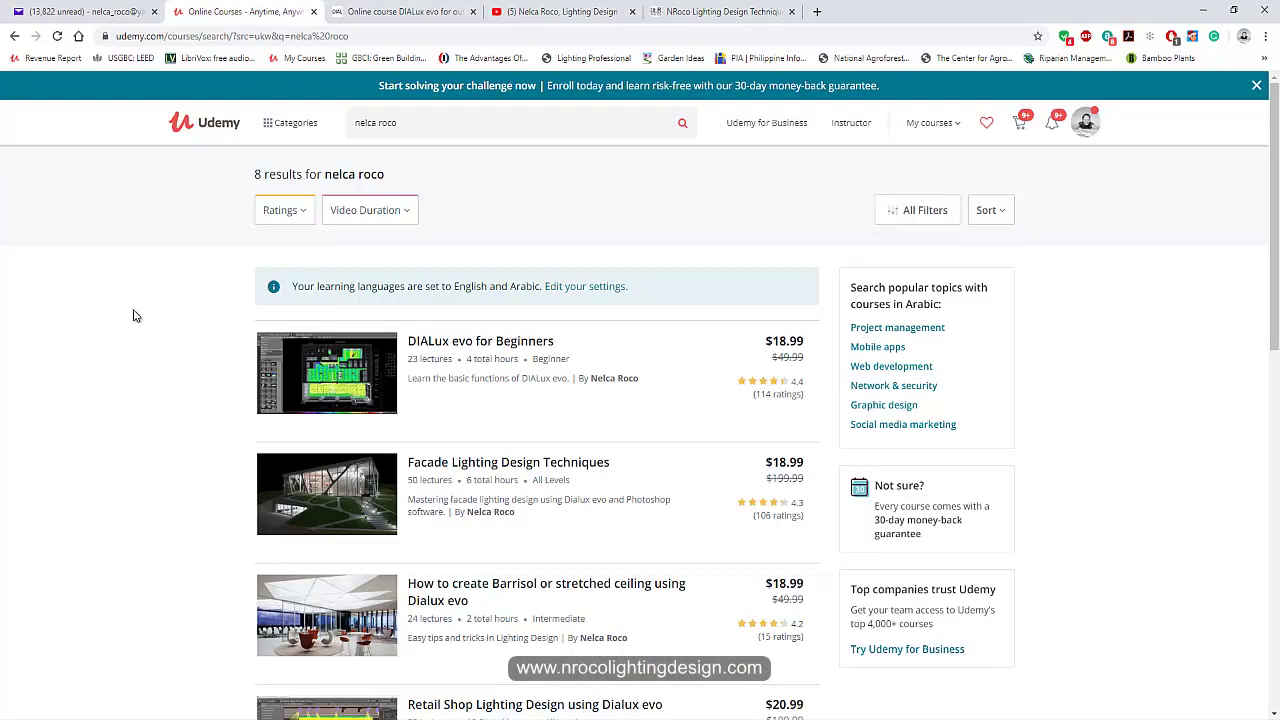
scroll(152, 322, down, 5)
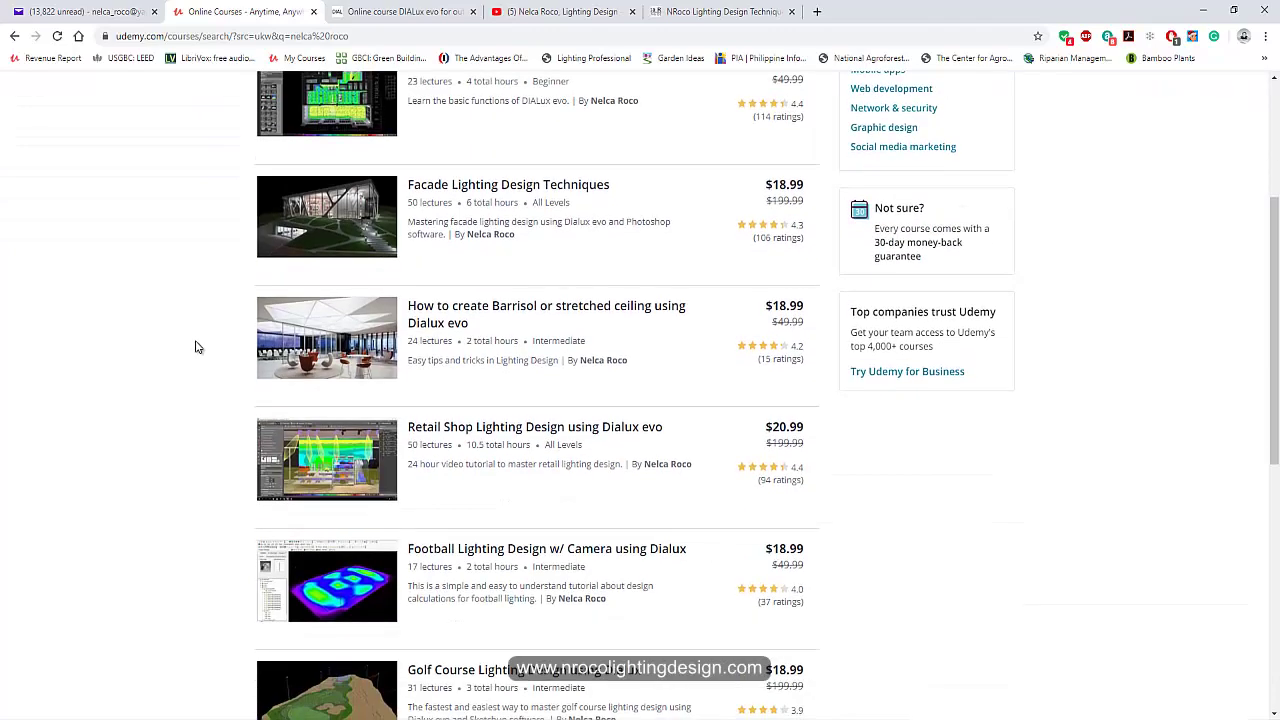
scroll(195, 349, up, 5)
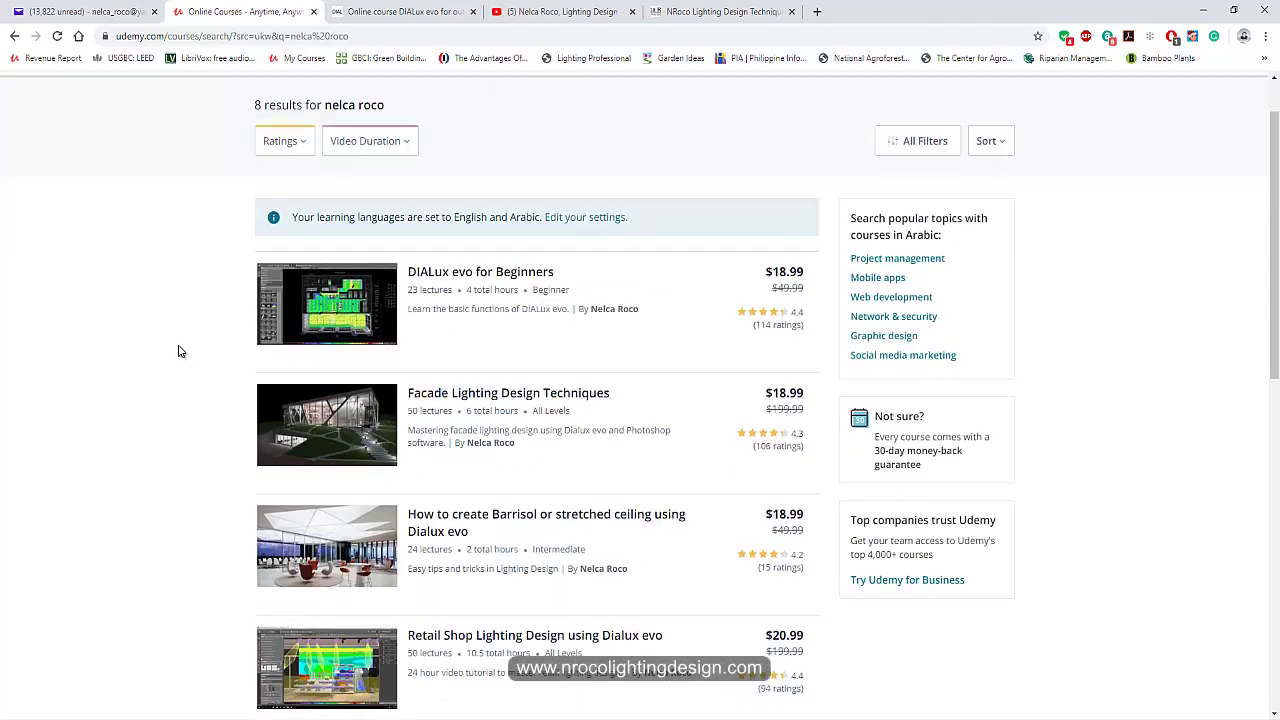
scroll(193, 355, down, 1)
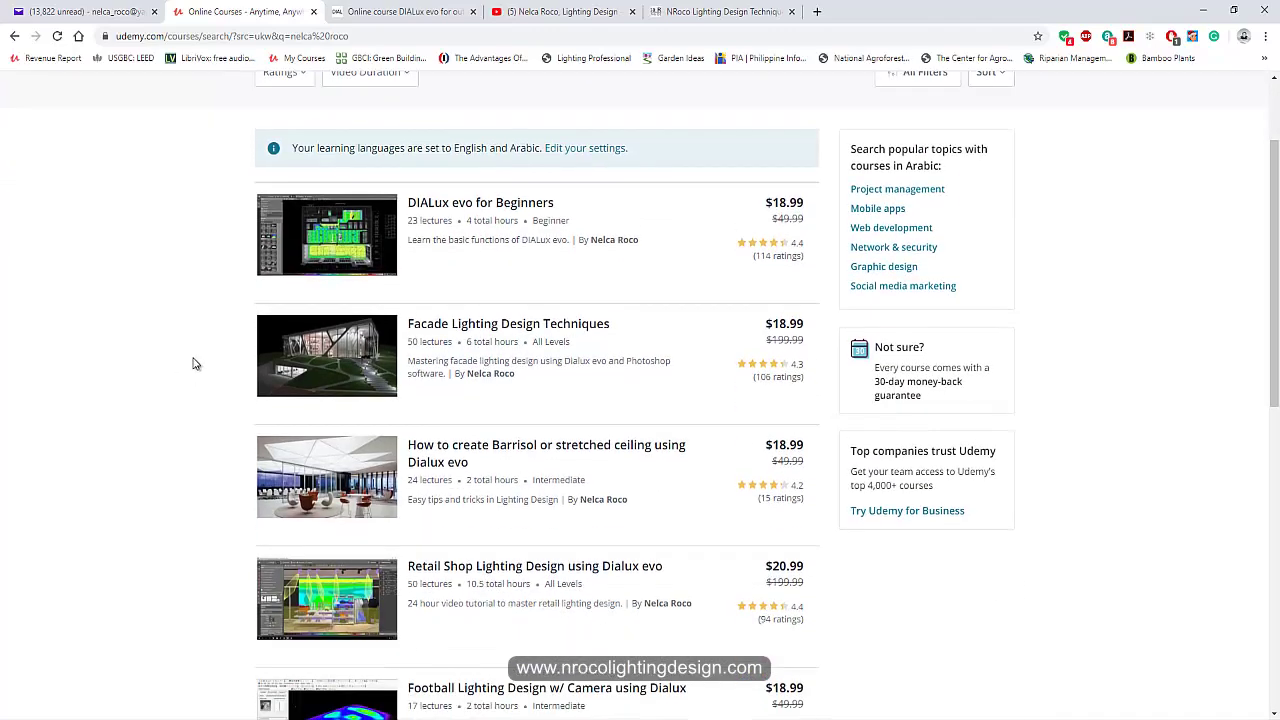
scroll(195, 380, down, 4)
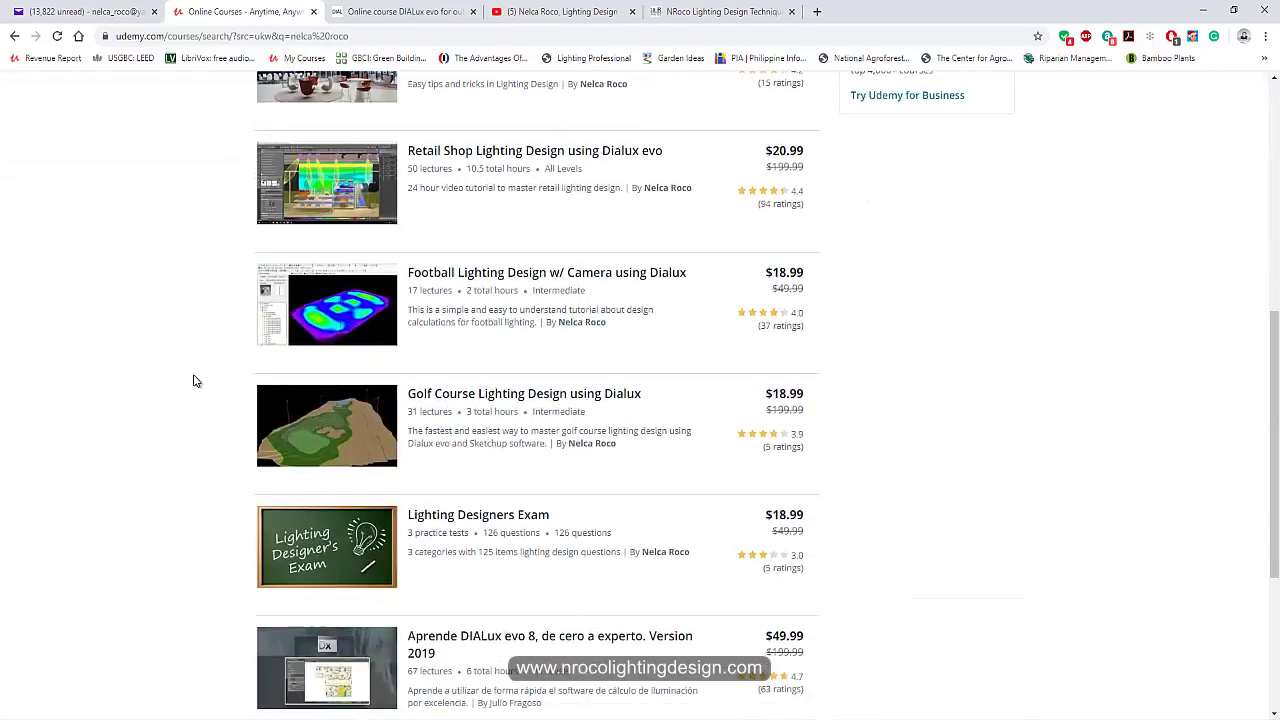
scroll(196, 381, up, 4)
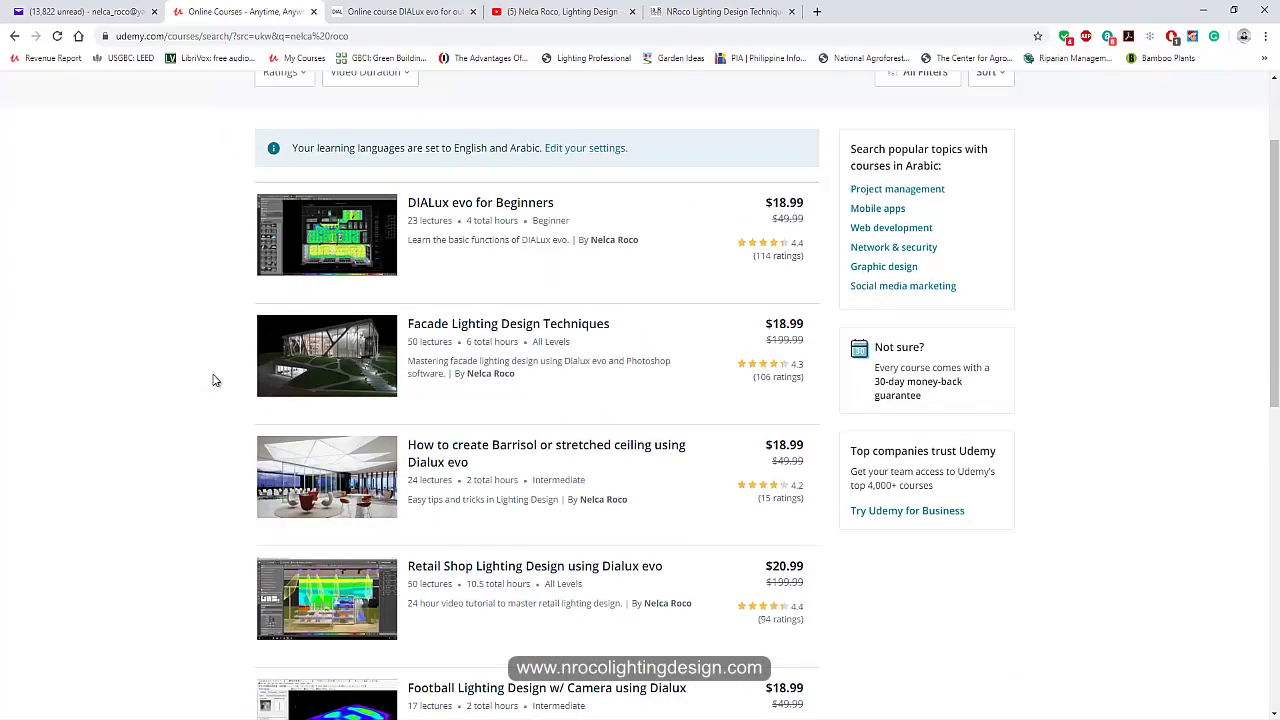
mouse_move(343, 430)
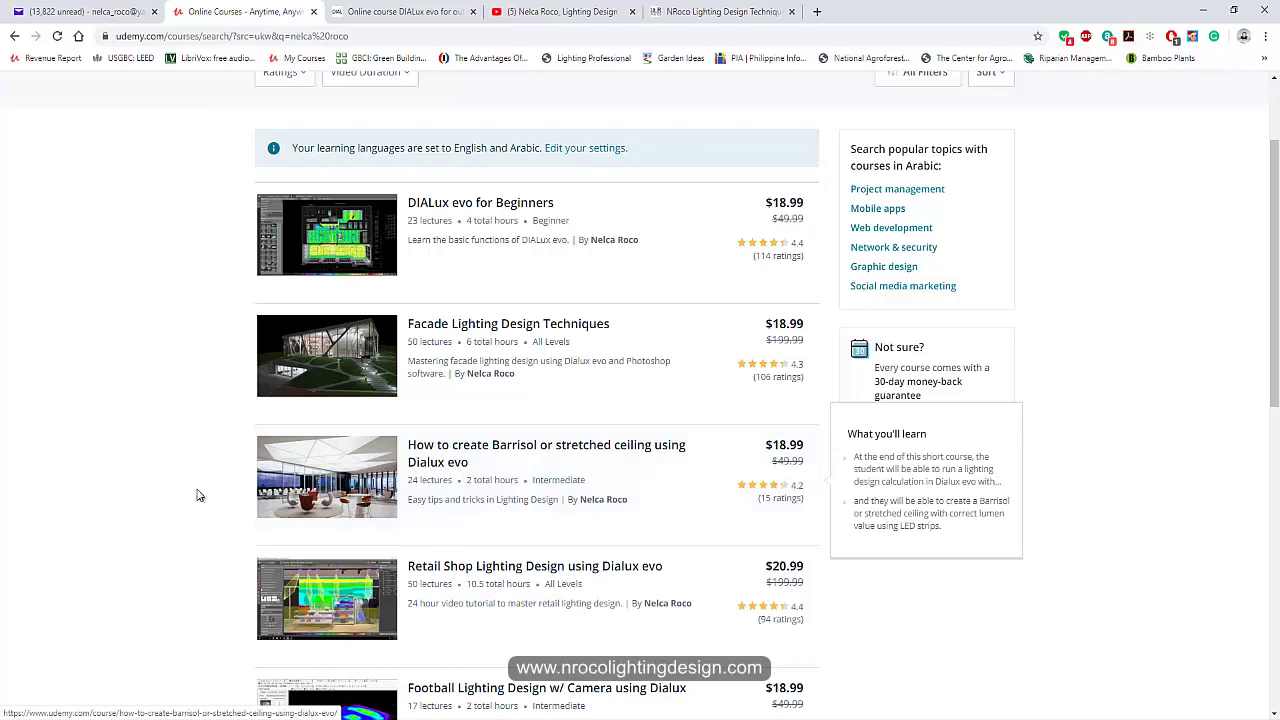
scroll(196, 489, down, 2)
scroll(195, 489, down, 1)
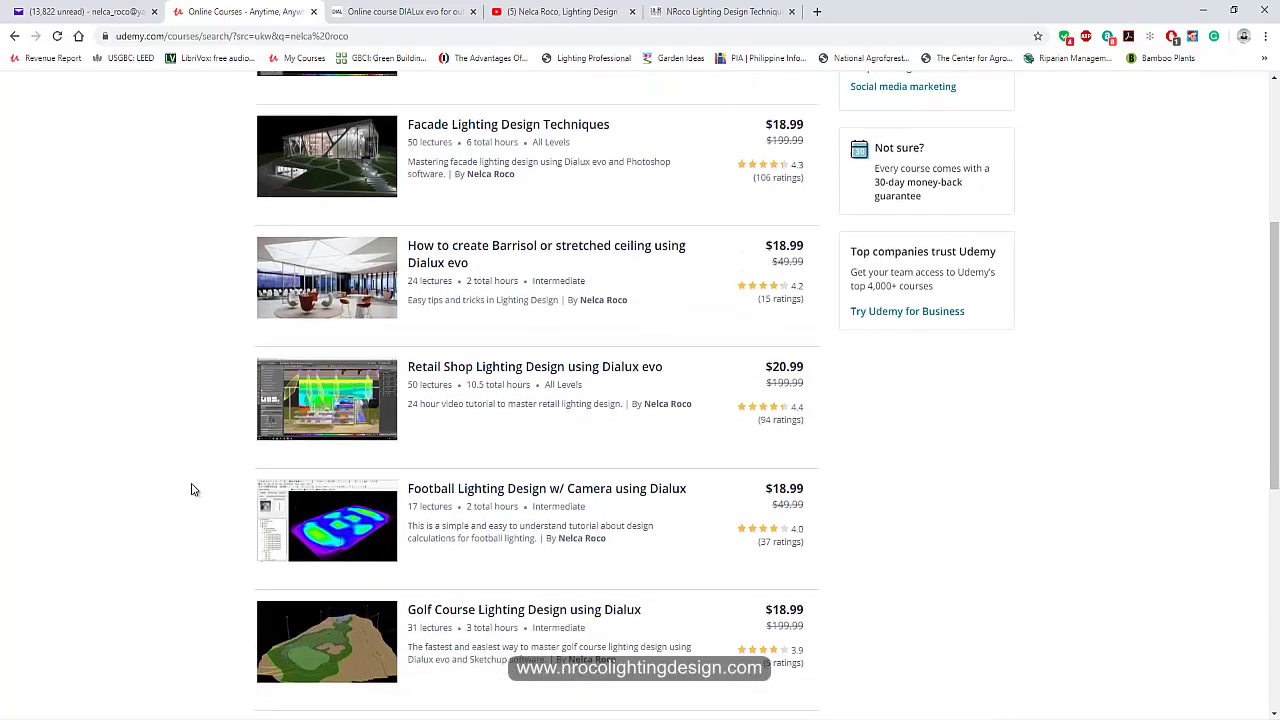
mouse_move(513, 593)
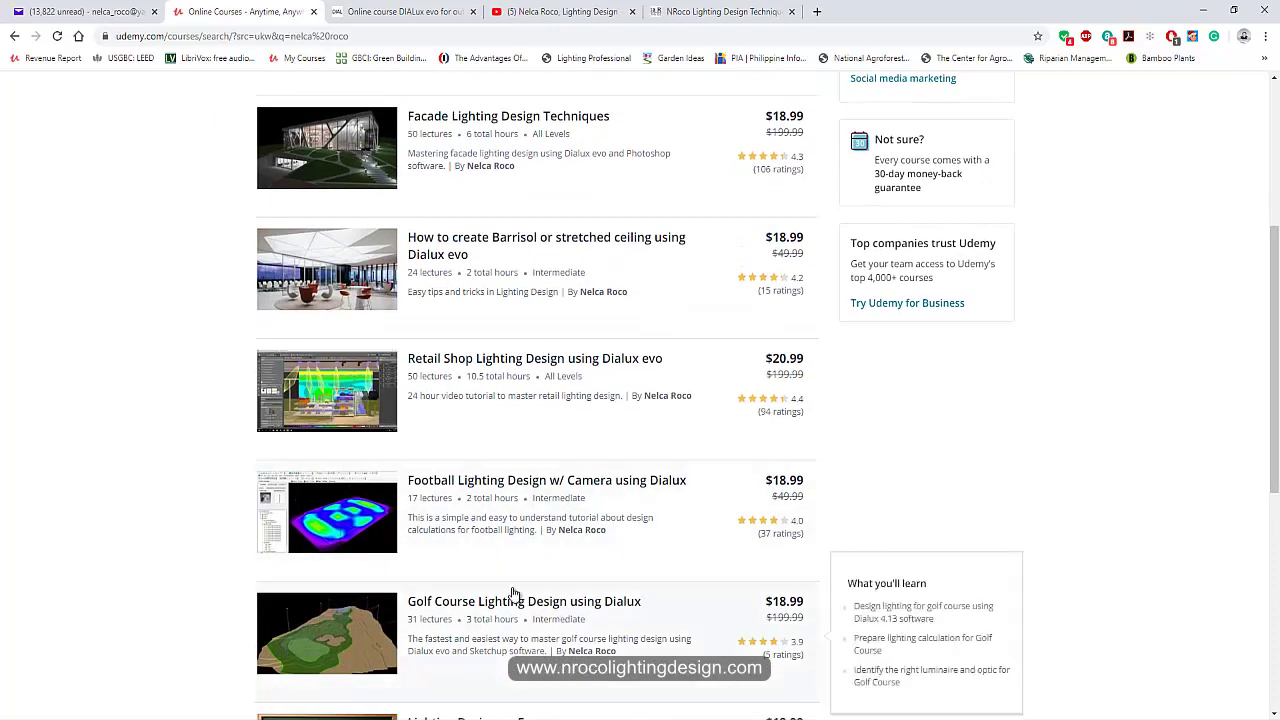
mouse_move(503, 549)
scroll(503, 549, up, 1)
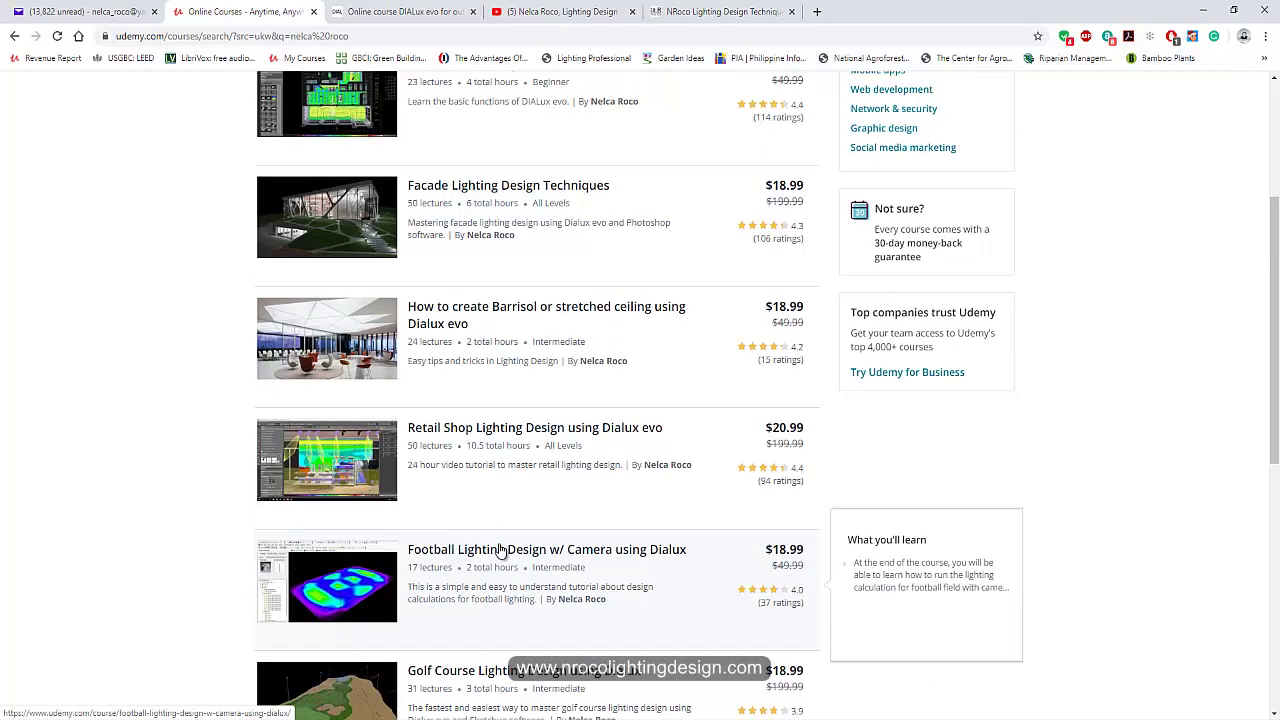
scroll(466, 569, down, 2)
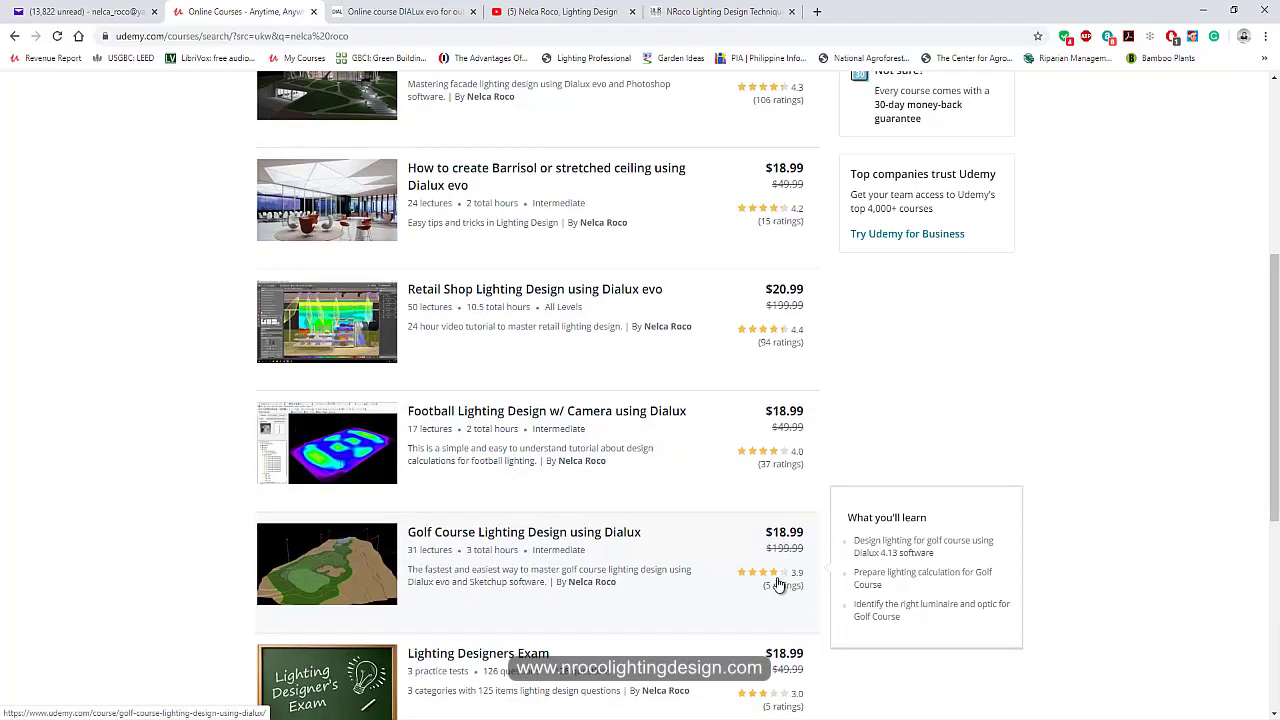
scroll(572, 558, up, 2)
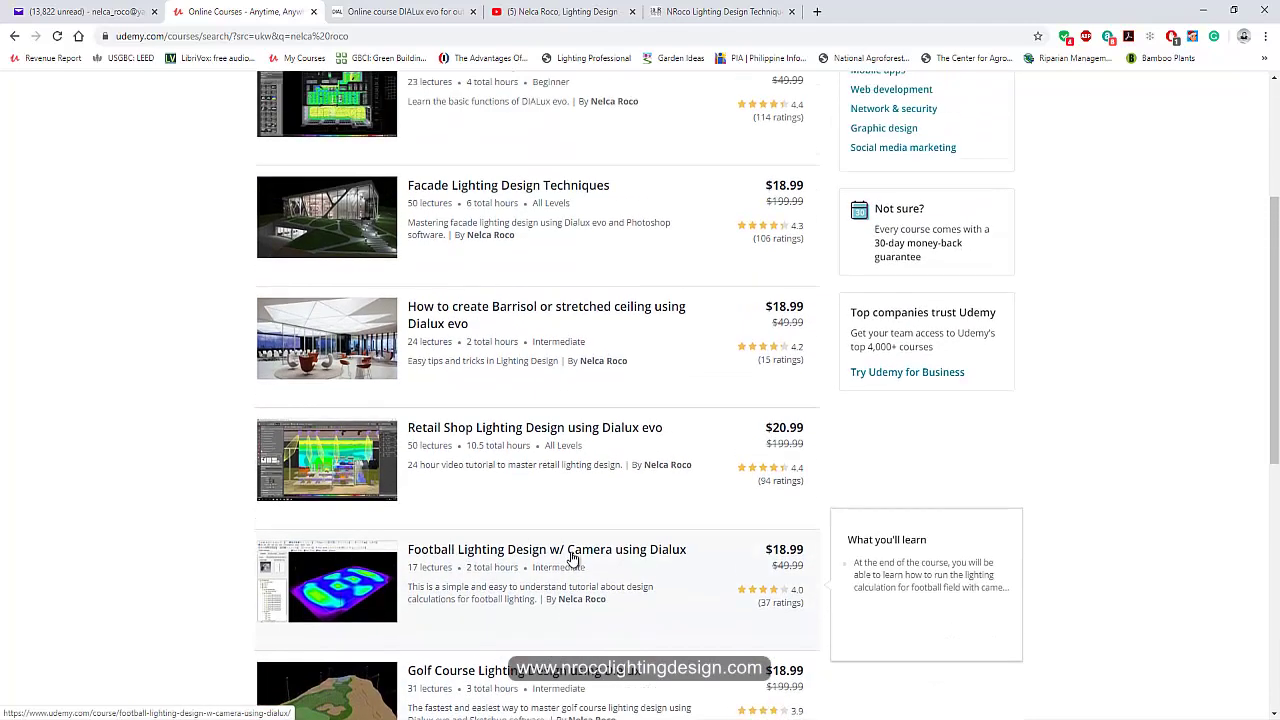
scroll(570, 558, up, 2)
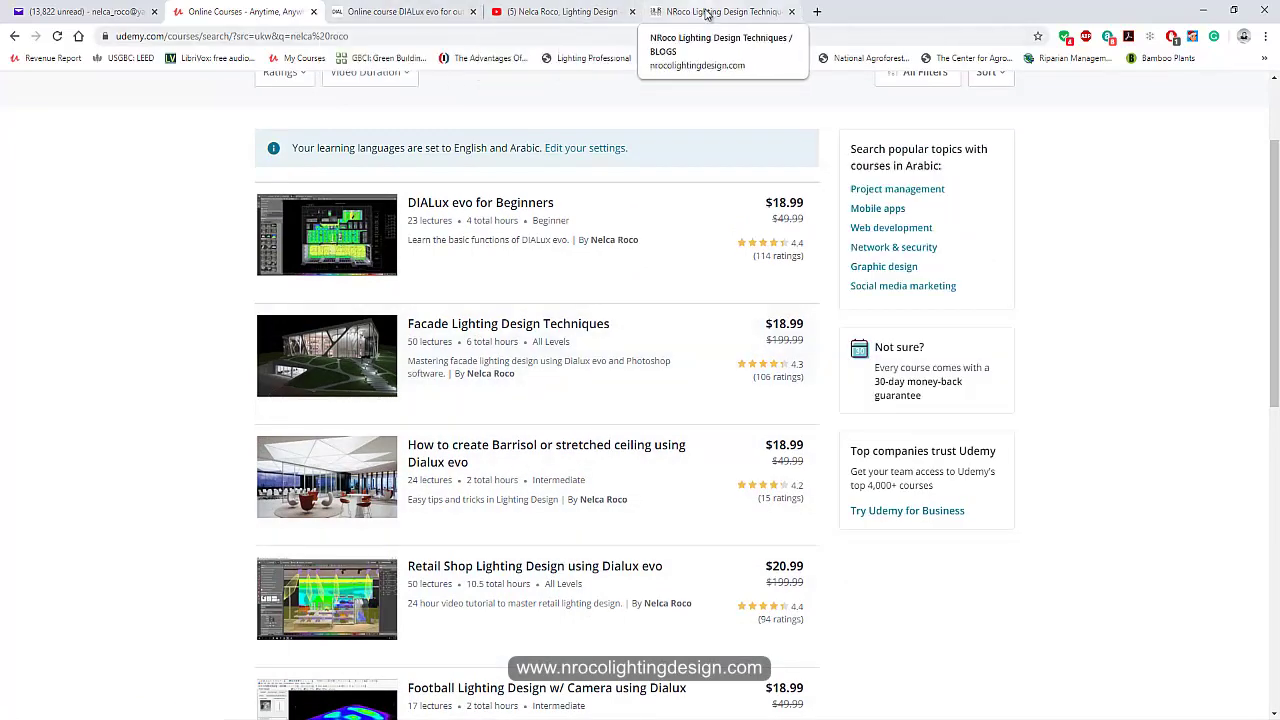
click(715, 12)
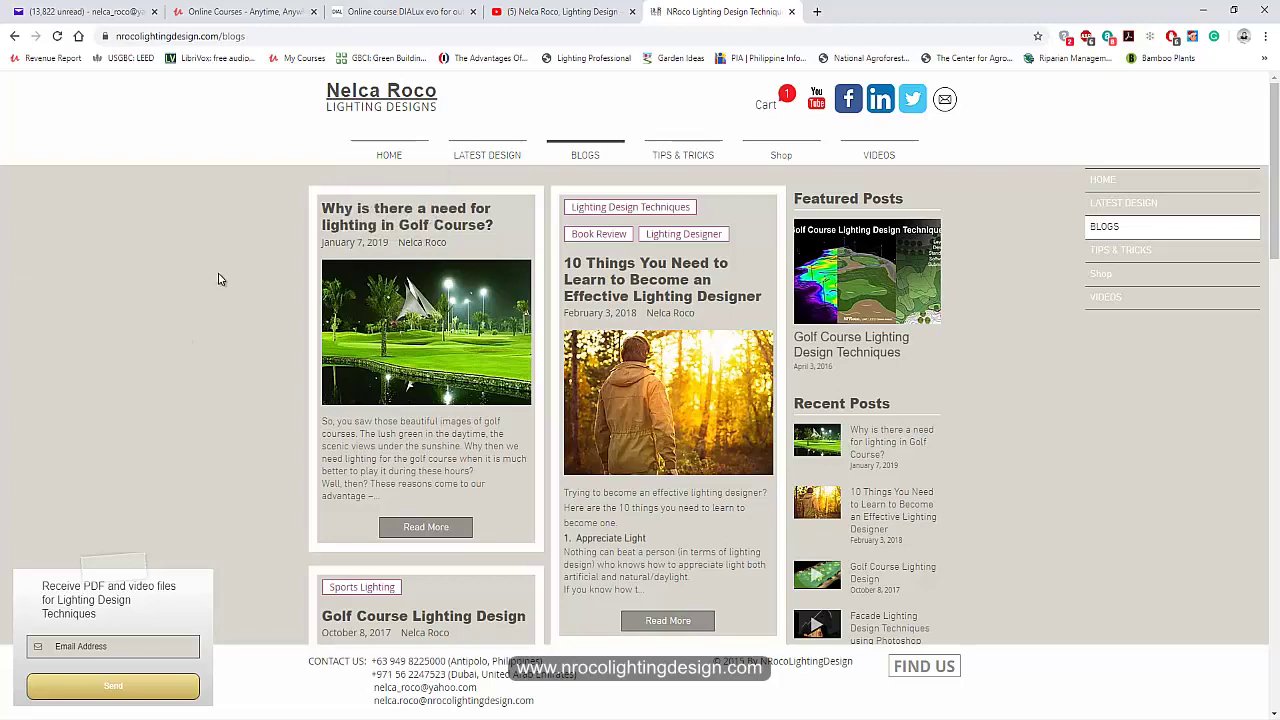